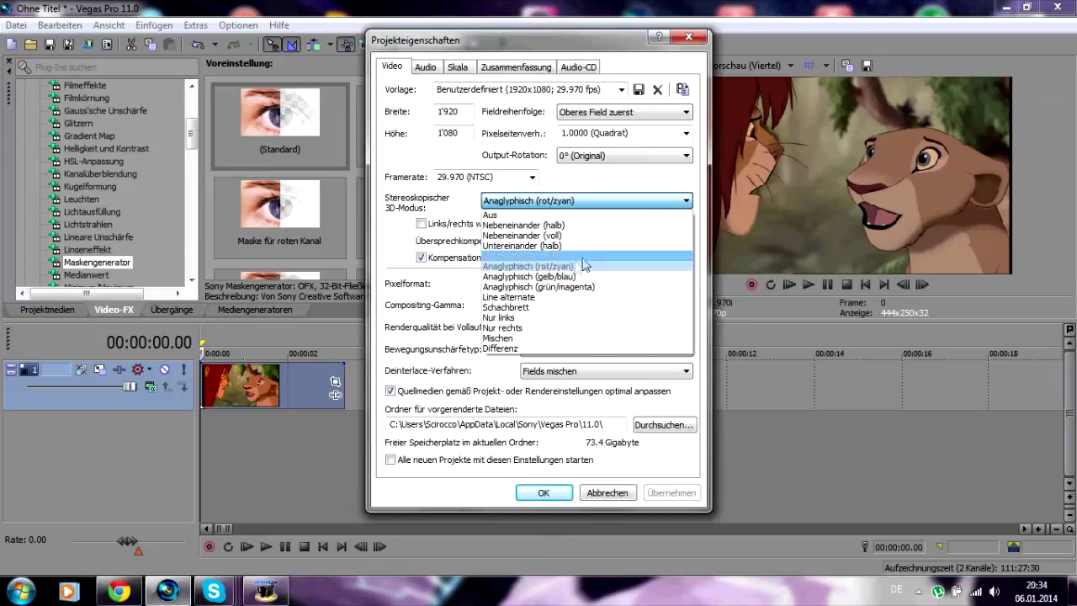
Set the project's stereoscopic 3D mode to Anaglyphisch (rot/zyan) and crop the clip with a Panorama/Cropping preset to exclude its black side bars
left_click(579, 275)
left_click(544, 492)
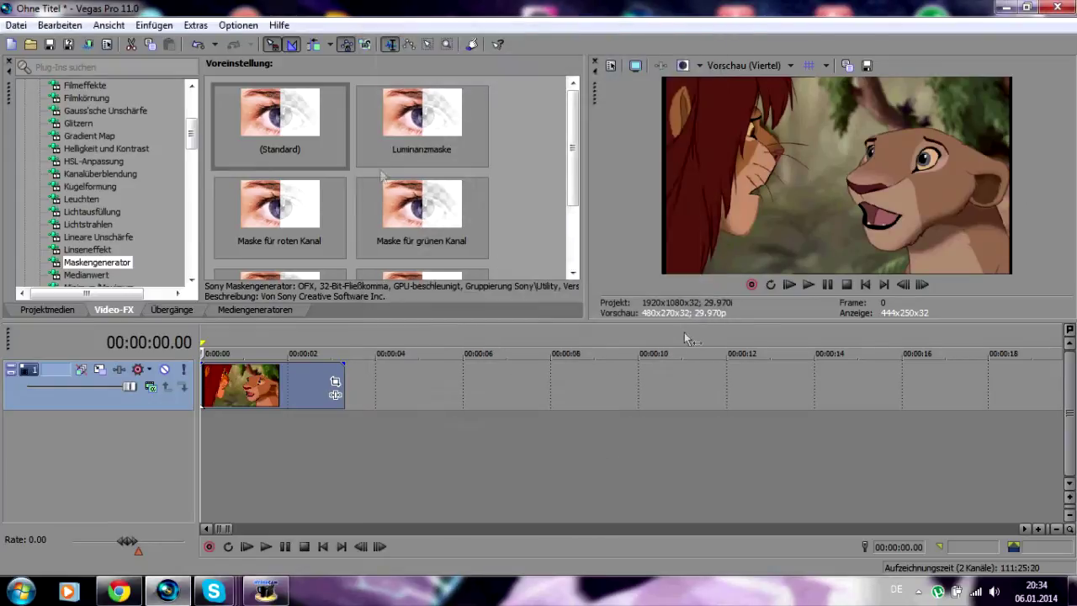
left_click(333, 400)
left_click(199, 85)
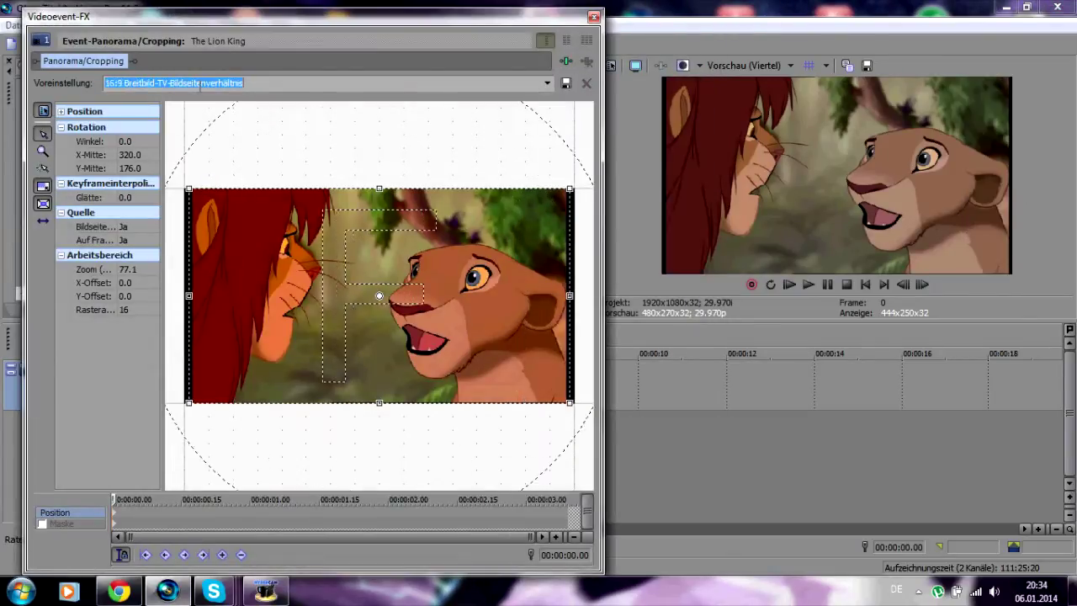
type("XDL")
left_click(593, 17)
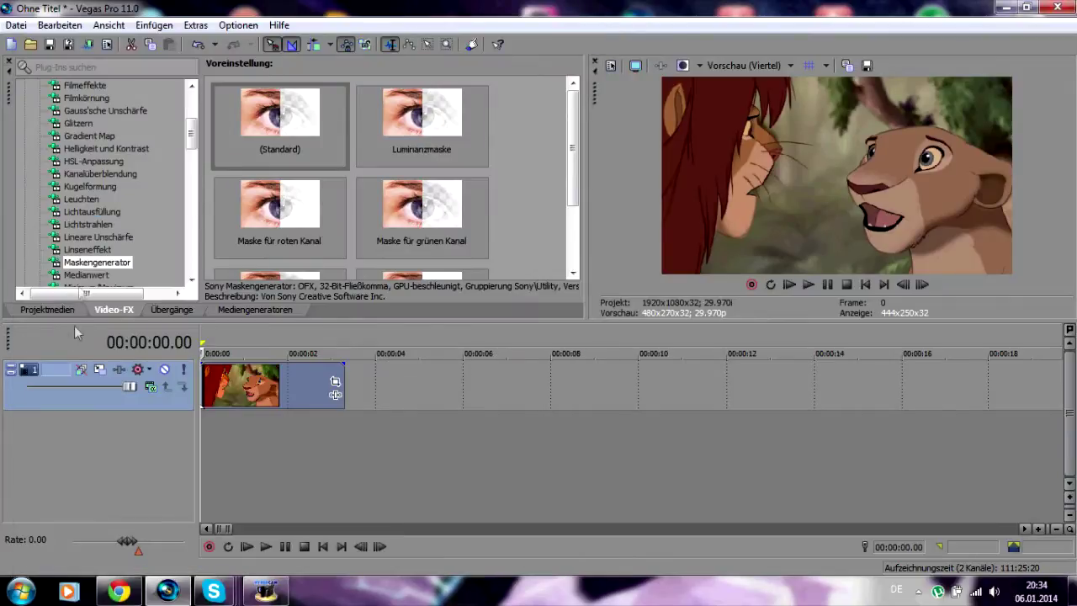
Apply the standard Schwarzweiß video effect to the Lion King clip
left_click(31, 45)
left_click(664, 70)
scroll(92, 244, "down", 8)
left_click(90, 250)
scroll(93, 244, "down", 4)
left_click(88, 211)
left_click_drag(279, 127, 261, 394)
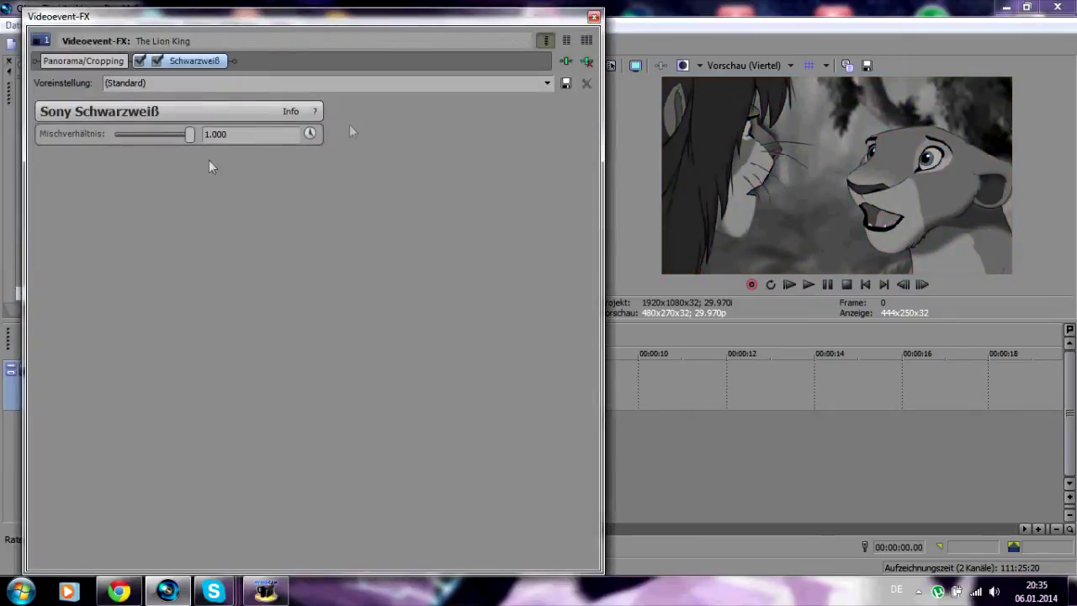
left_click(594, 16)
Apply Helligkeit und Kontrast to the clip with brightness at 0.221 and contrast at 0.368
scroll(118, 185, "up", 8)
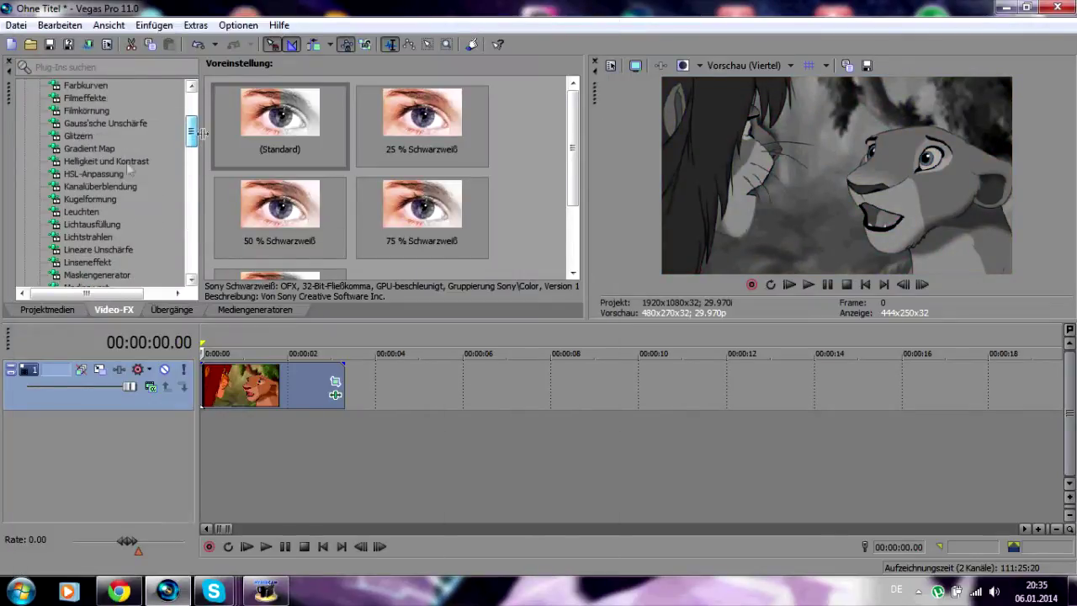
left_click(125, 163)
left_click_drag(279, 127, 265, 389)
mouse_move(149, 134)
left_mouse_down()
mouse_move(166, 163)
mouse_move(159, 136)
left_mouse_up()
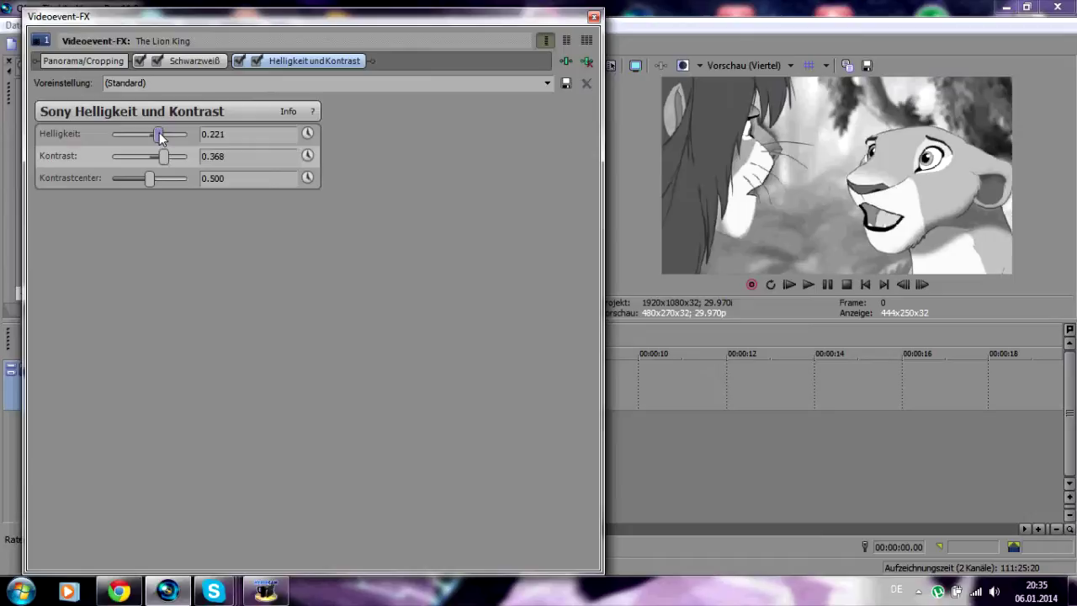
left_click(593, 16)
Trim the clip's opening frames so it begins at the timeline start, and split it at 00:00:01.20
left_click(216, 381)
double_click(217, 383)
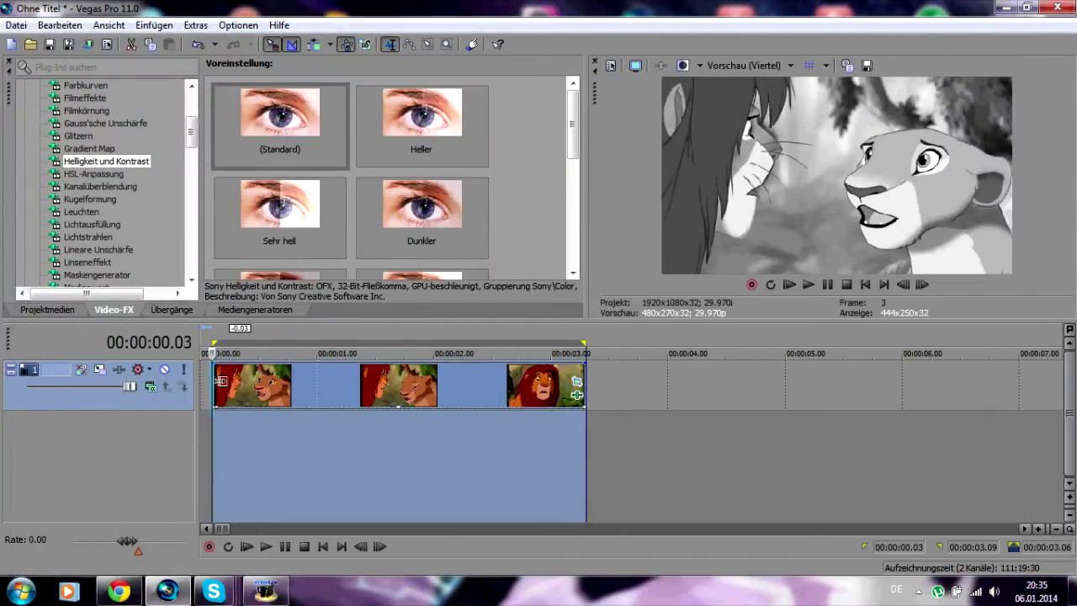
left_click_drag(217, 369, 229, 390)
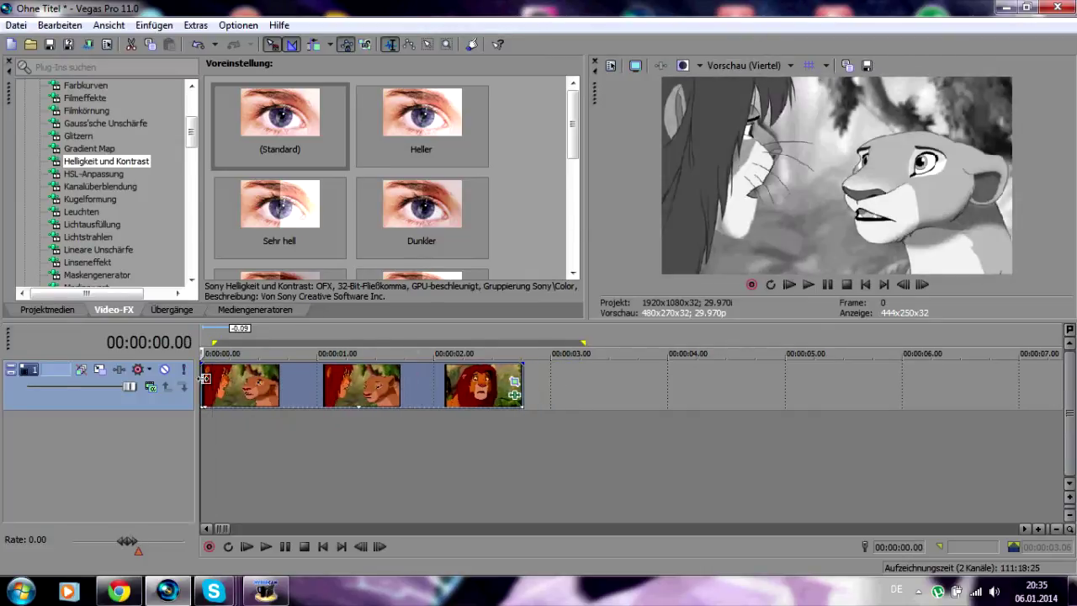
left_click(827, 284)
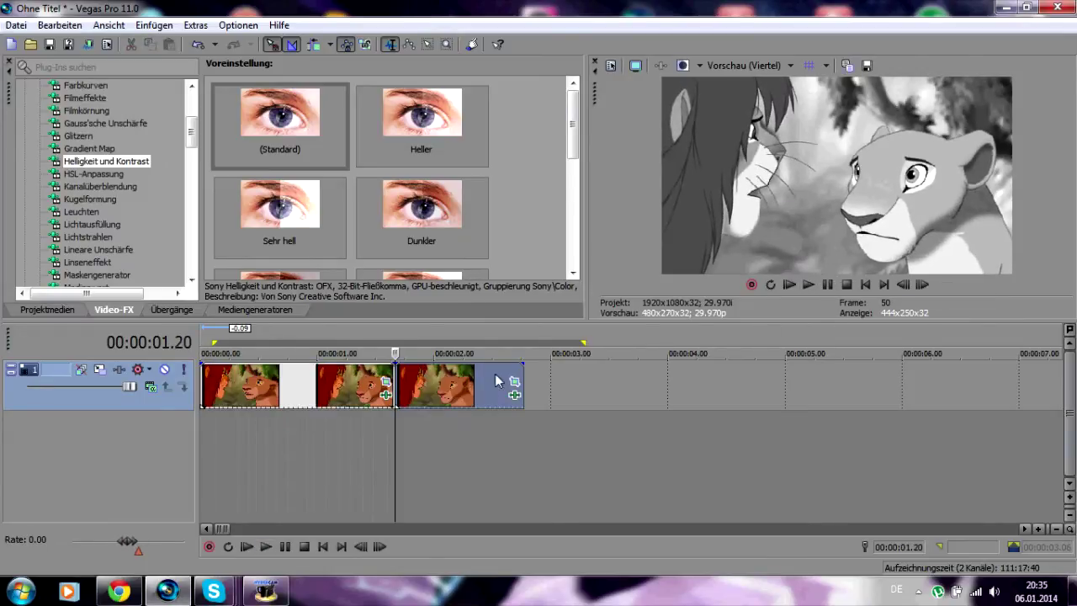
Try Stereoskopische 3D-Anpassung on the first segment with a horizontal offset of 0.0053, and remove the effect
left_click(200, 371)
left_click_drag(193, 138, 193, 237)
left_click(148, 204)
left_click_drag(281, 118, 319, 378)
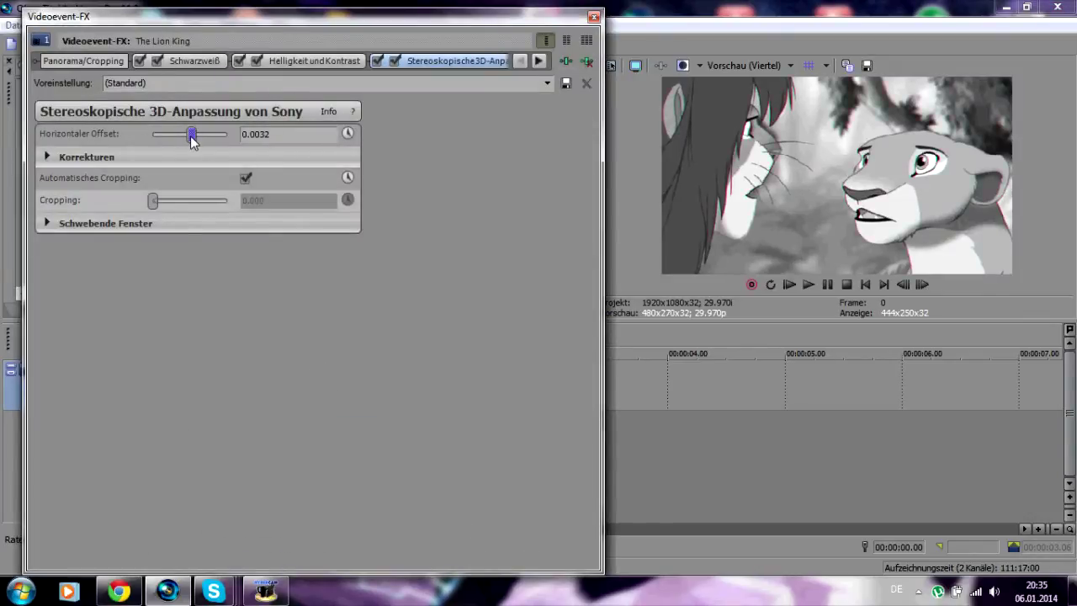
left_click_drag(191, 136, 193, 137)
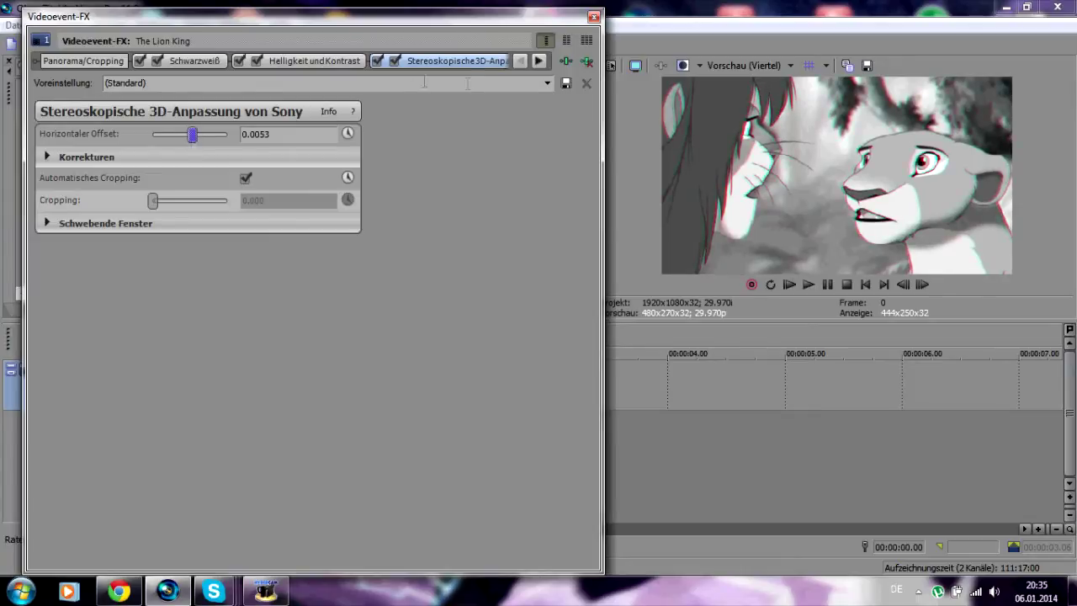
left_click(586, 62)
Play back the first segment from the timeline start to check it
left_click(267, 388)
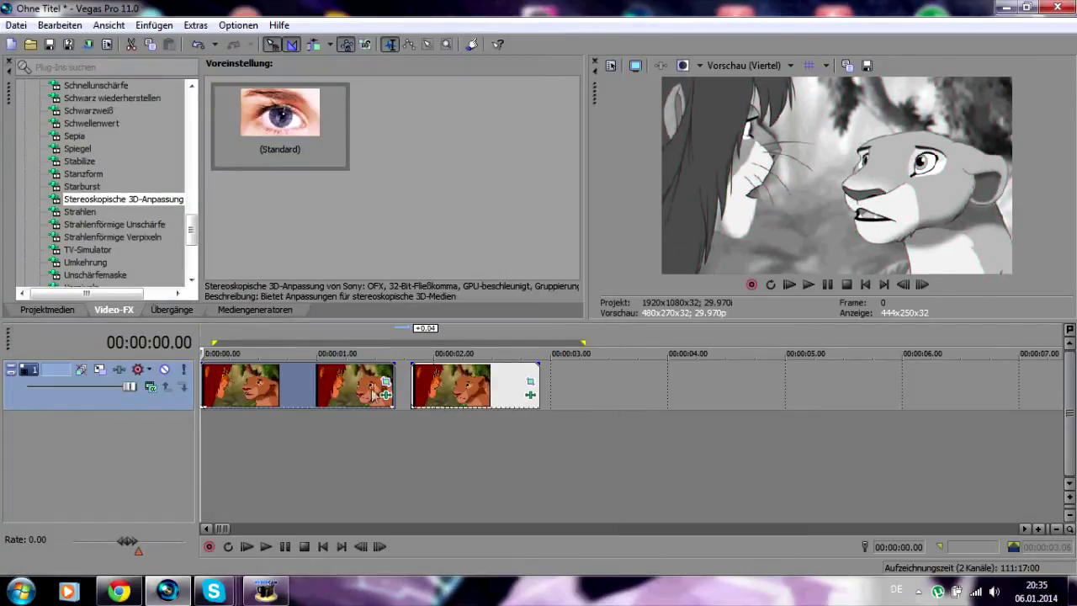
right_click(1052, 441)
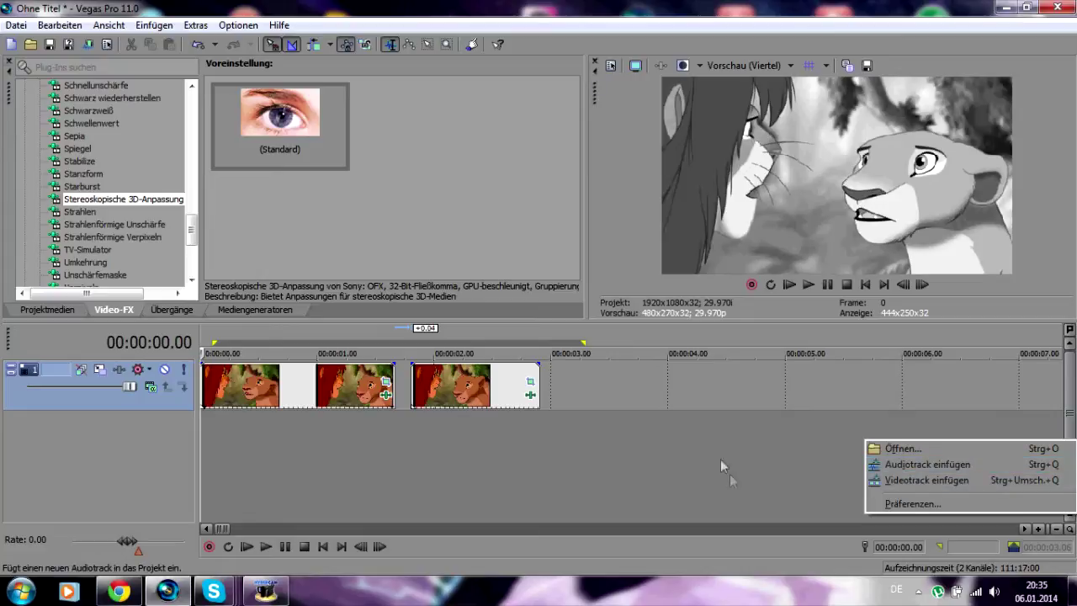
left_click(394, 405)
left_click(831, 283)
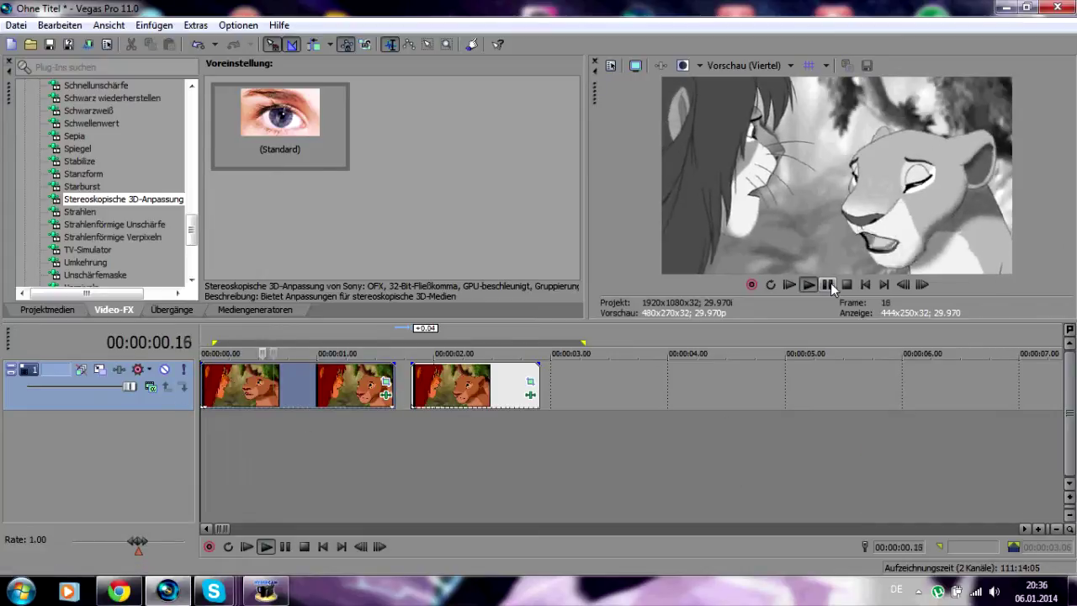
left_click(831, 283)
Move the second segment over the end of the first to create a two-frame crossfade
left_click(452, 393)
left_click_drag(452, 393, 446, 392)
scroll(446, 392, "up", 3)
left_click_drag(774, 391, 772, 387)
left_click(827, 288)
left_click(827, 288)
scroll(545, 350, "down", 2)
left_click_drag(485, 375, 469, 375)
Apply the Blitzlicht transition with the Weicher Blitz preset to the crossfade between the two segments
left_click(235, 313)
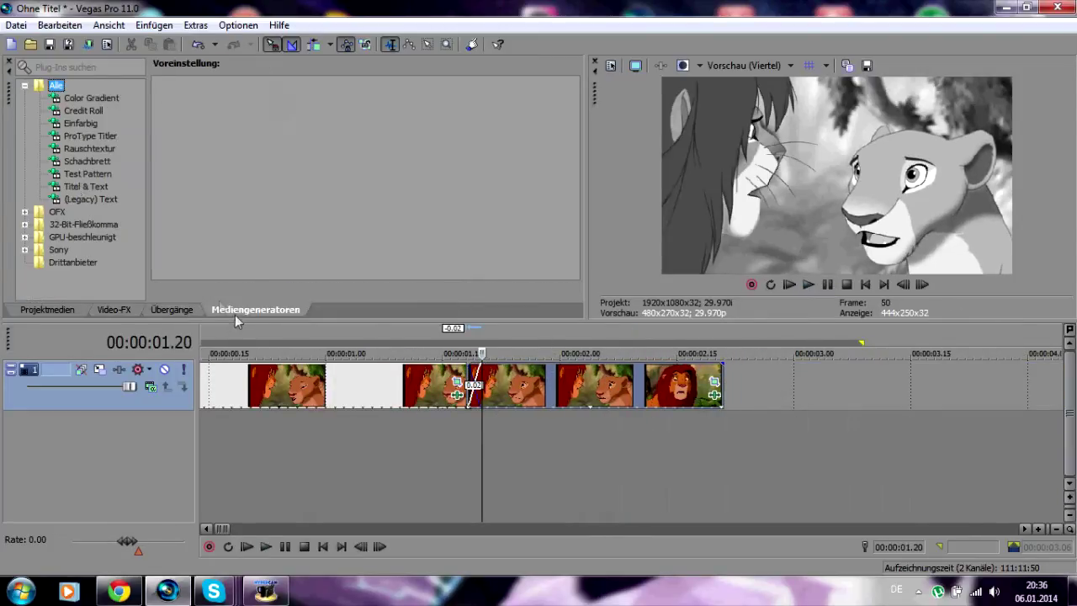
left_click(176, 313)
left_click(80, 161)
left_click_drag(280, 225, 473, 385)
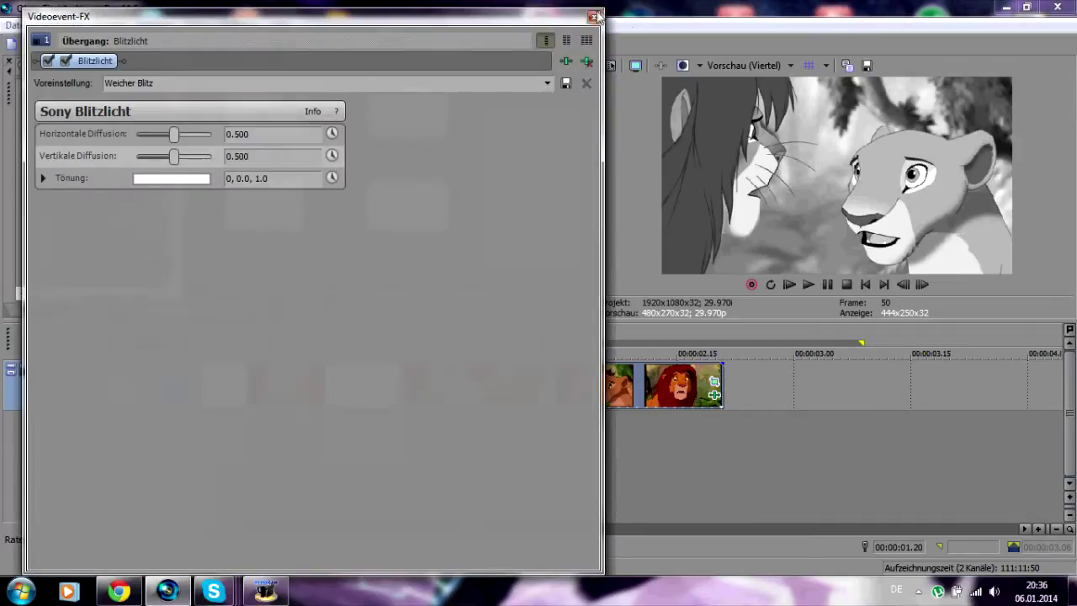
left_click(593, 17)
Step frame by frame past the flash transition and play the second segment to review the timing
left_click(926, 285)
left_click(926, 285)
left_click(925, 285)
left_click(925, 285)
left_click(925, 285)
left_click(925, 285)
left_click(927, 286)
double_click(927, 286)
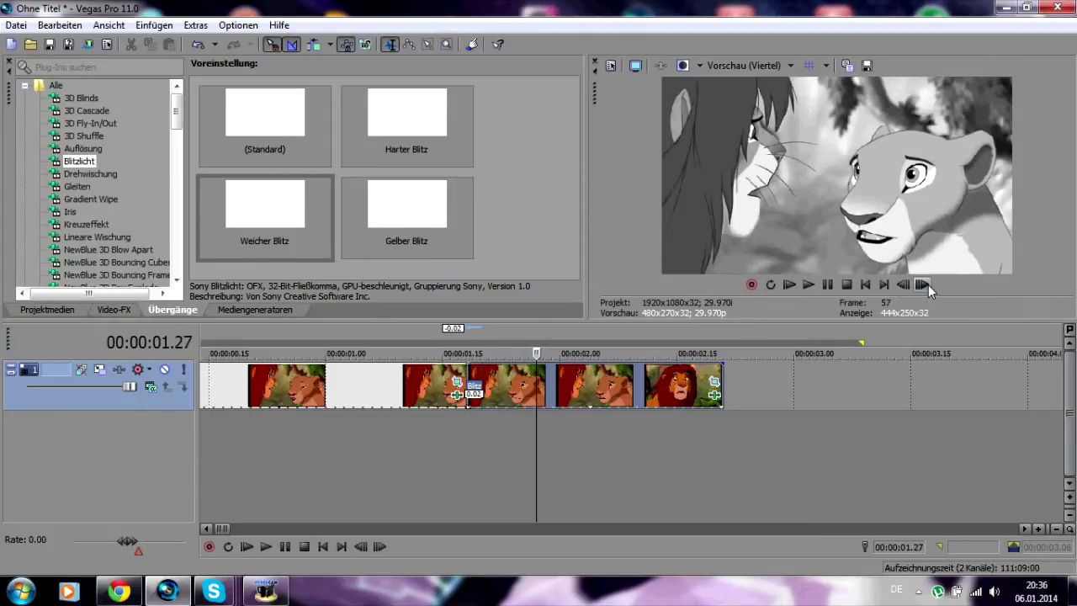
left_click(482, 382)
key("space")
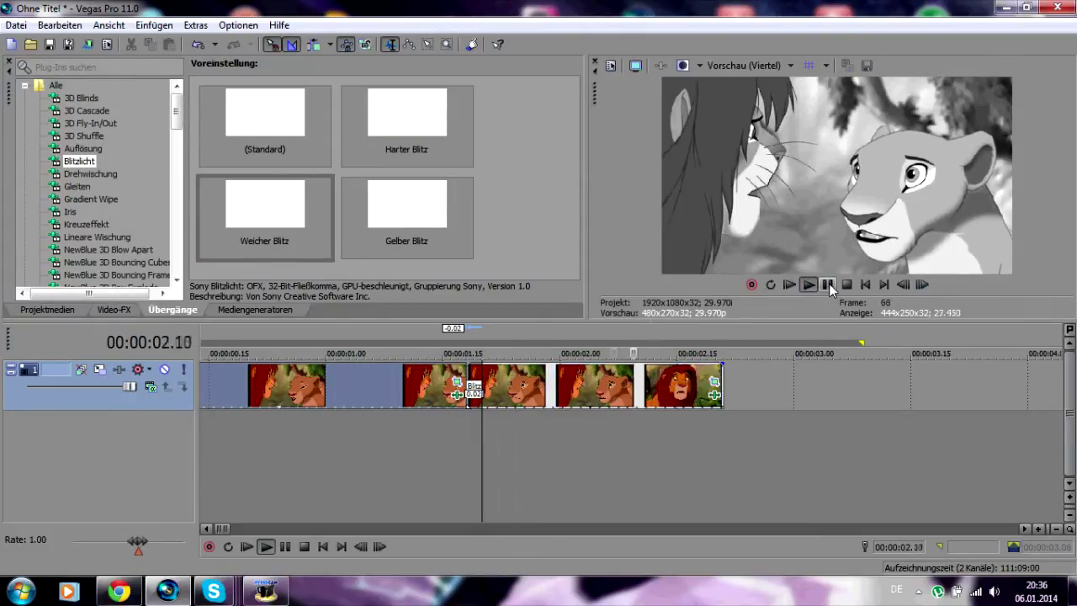
left_click(829, 286)
Time-stretch and trim the second segment to slow it down, and lengthen its crossfade to four frames
left_click_drag(723, 380, 608, 396)
left_click_drag(526, 391, 730, 391)
key("space")
left_click_drag(804, 383, 586, 400)
left_click(810, 285)
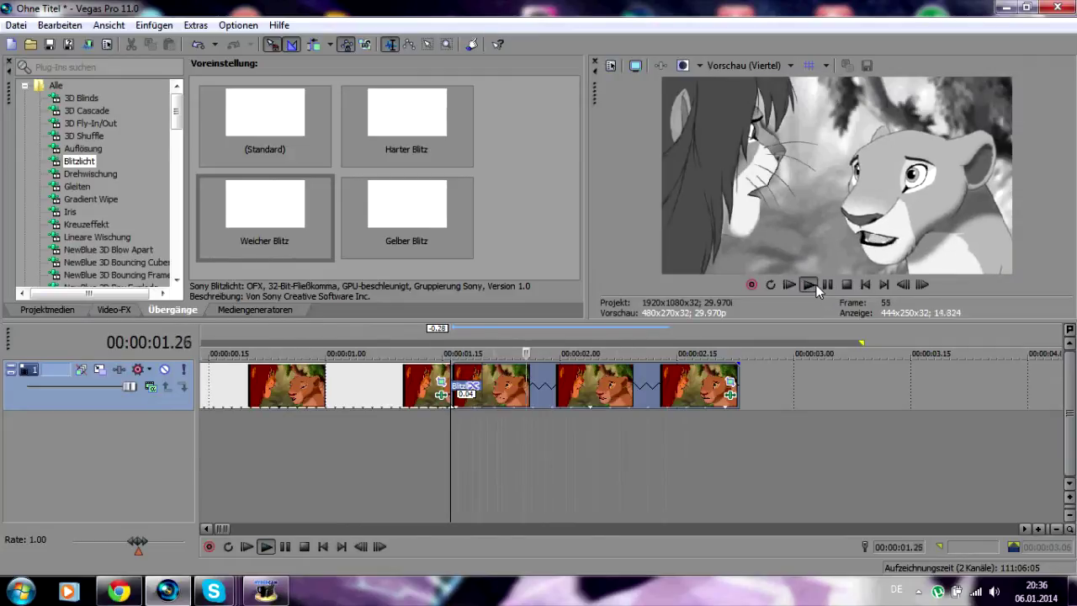
left_click(826, 286)
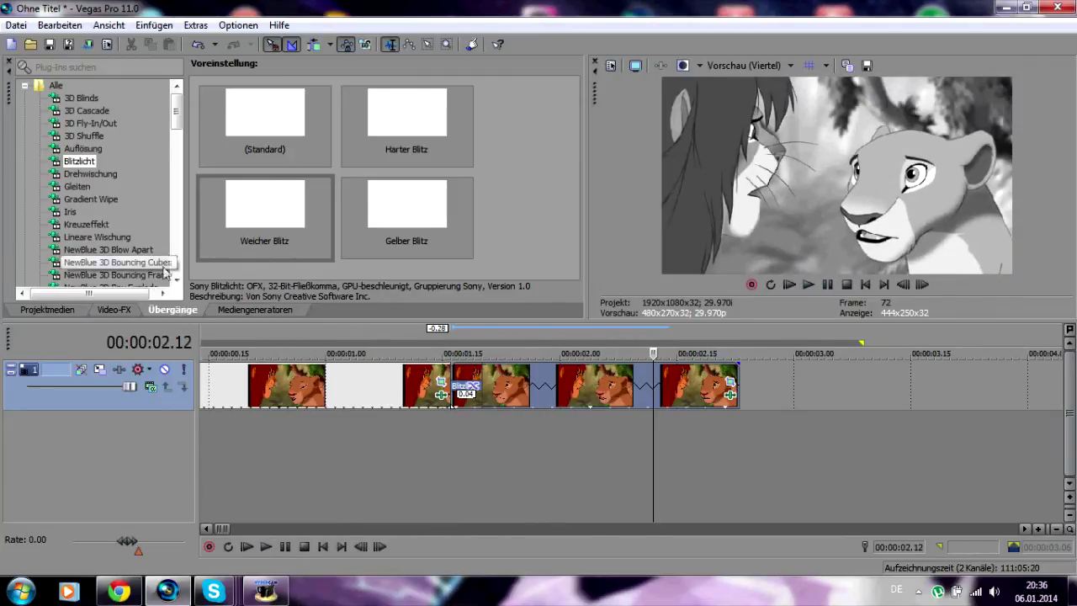
Apply Stereoskopische 3D-Anpassung to the second segment with a horizontal offset of 0.0074
left_click(114, 309)
left_click_drag(269, 126, 586, 389)
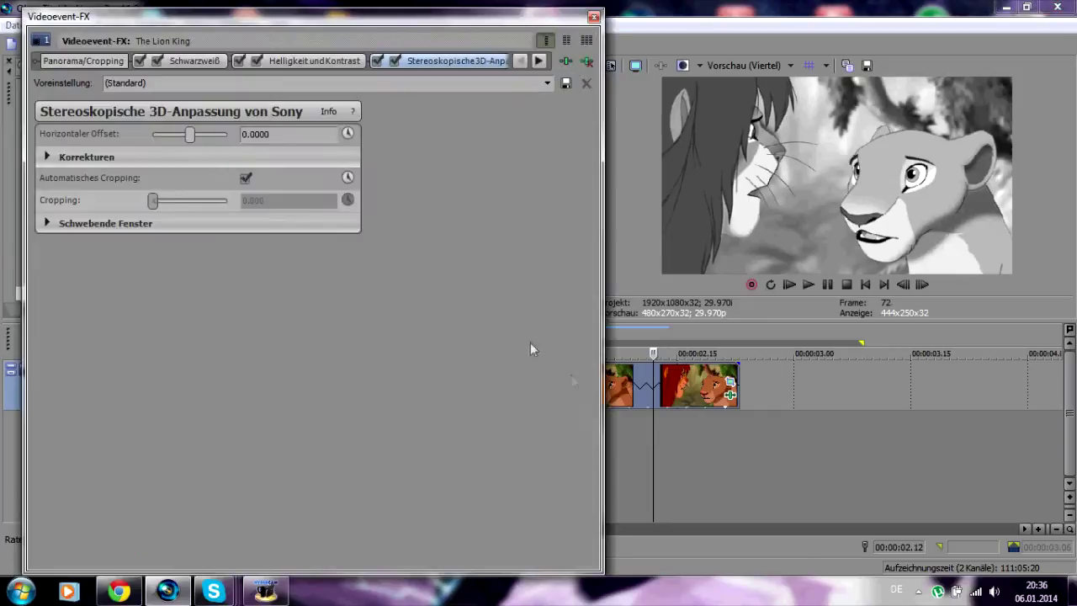
left_click_drag(191, 135, 192, 134)
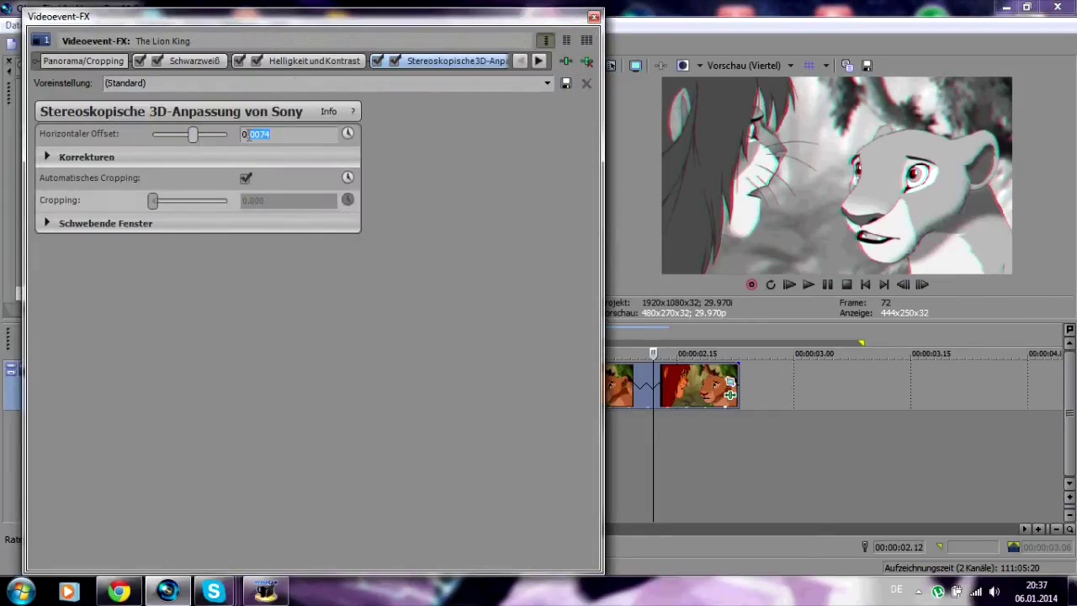
left_click(593, 18)
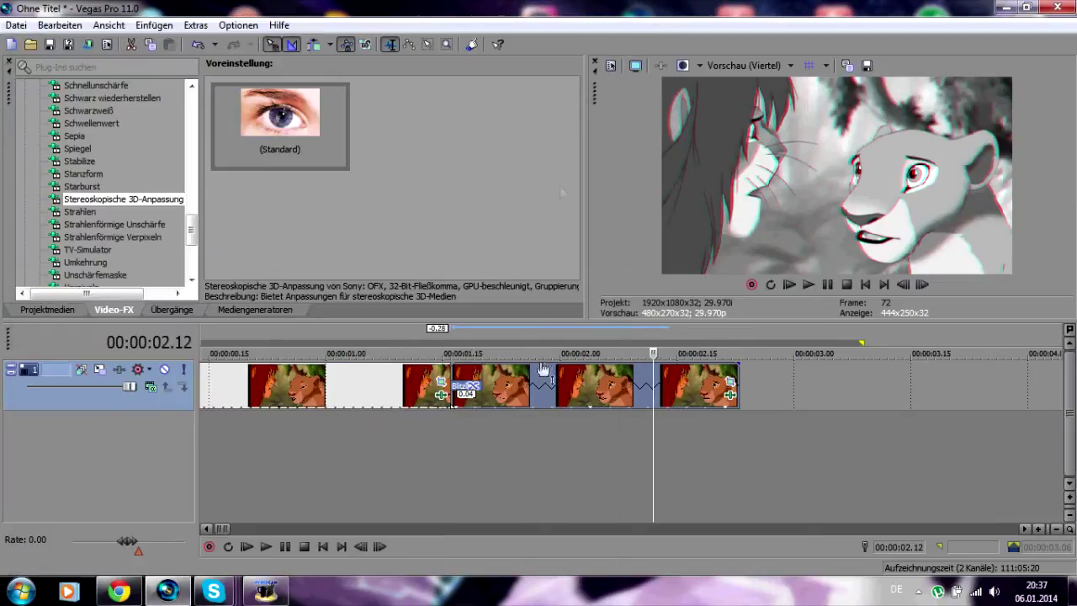
Place a Panorama/Cropping position keyframe on the second segment at about 00:00:00.04, near the end of the flash
left_click(731, 383)
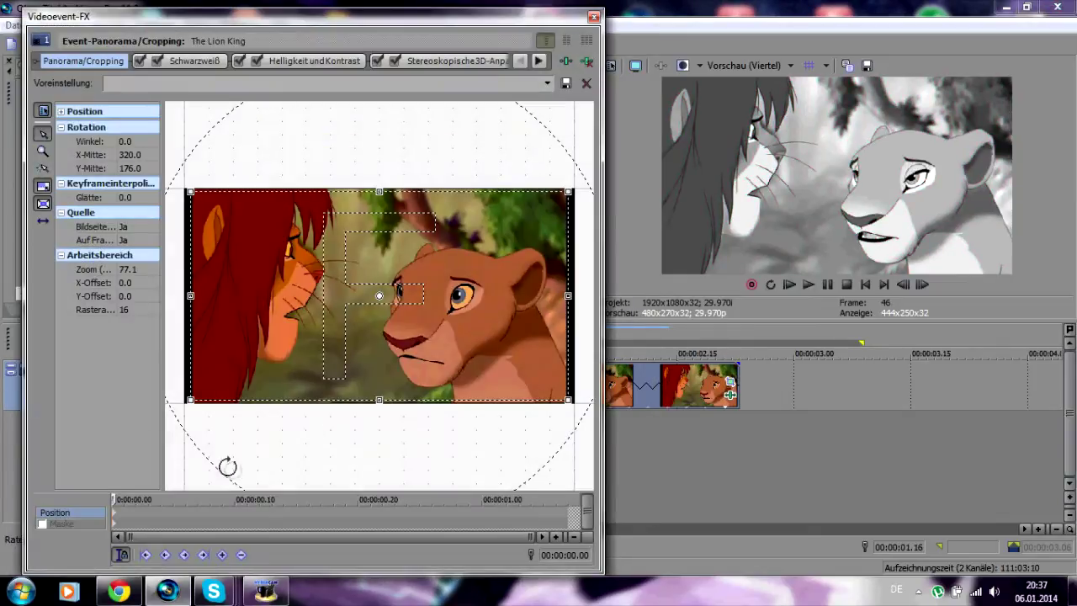
left_click(924, 289)
left_click(924, 289)
left_click(924, 289)
left_click(923, 289)
left_click(923, 288)
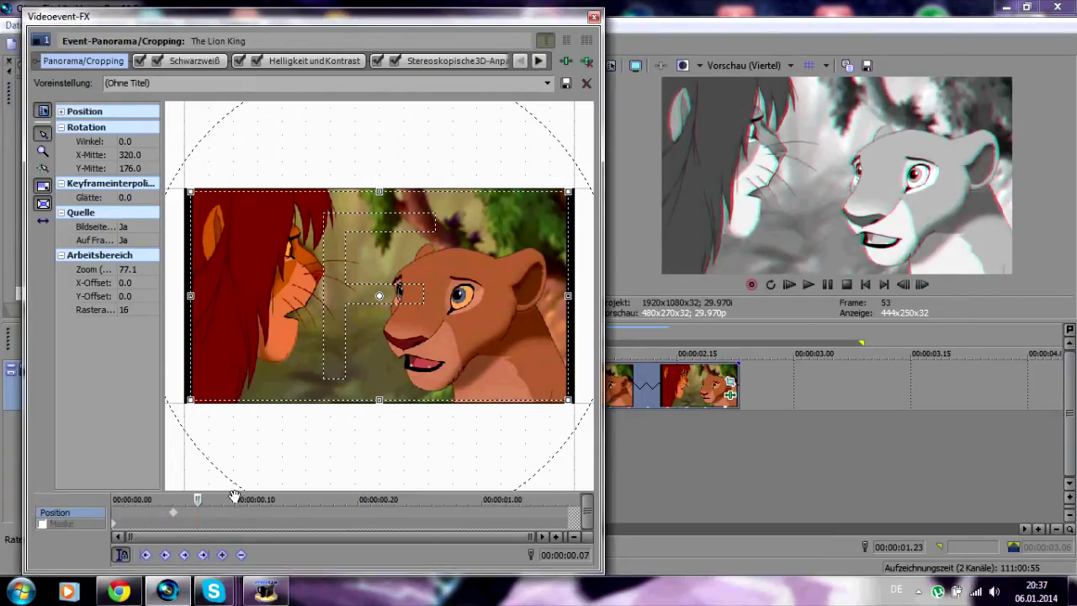
left_click(222, 554)
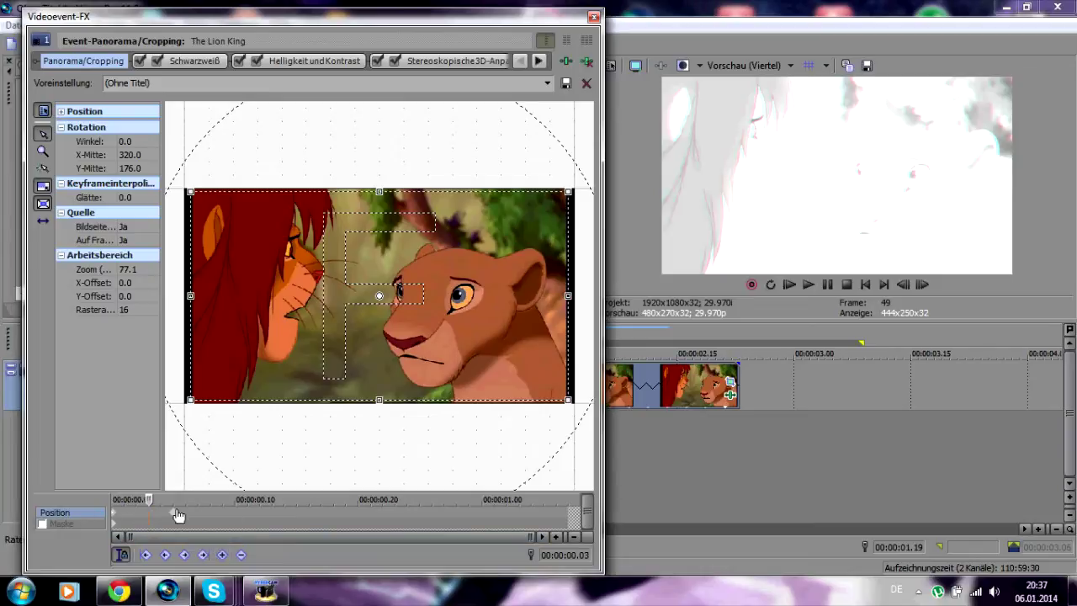
left_click_drag(603, 377, 393, 392)
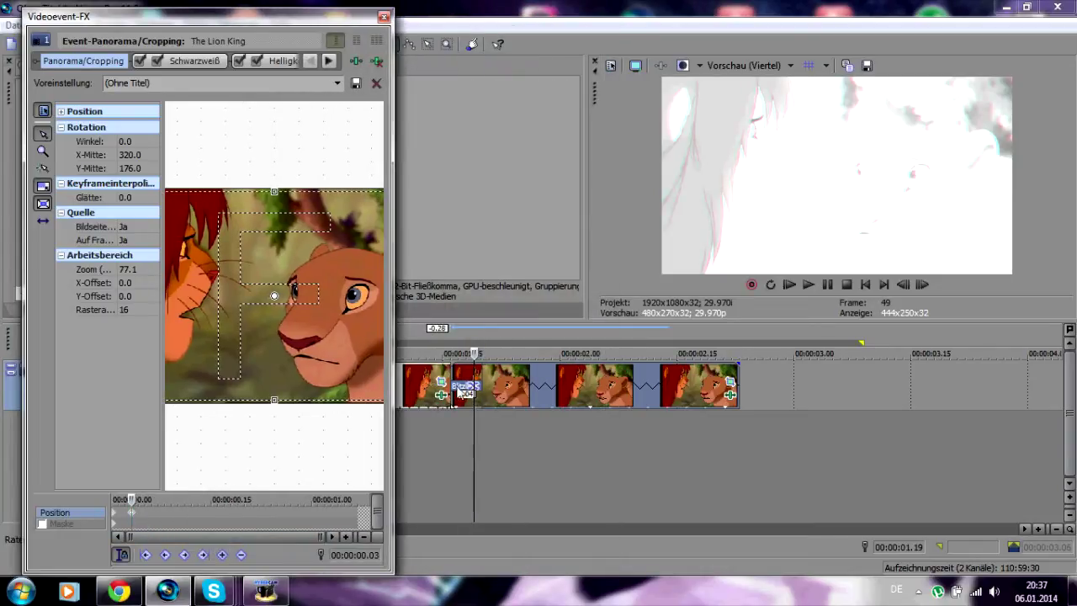
left_click(138, 512)
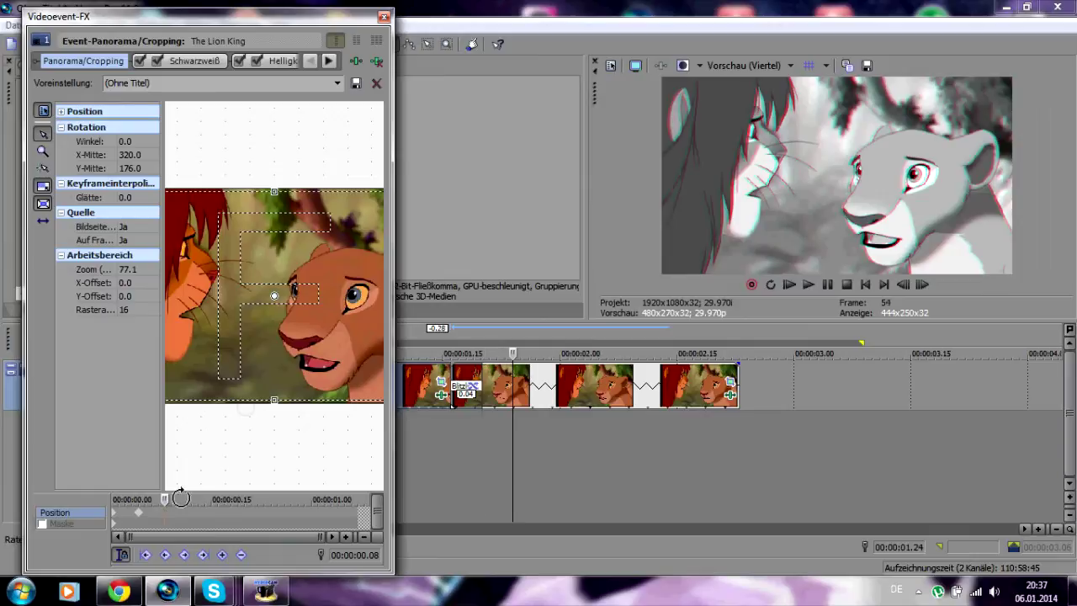
Animate a slight centred zoom-in on the second segment with tighter crop keyframes from 00:00:00.08 onward
left_click_drag(394, 429, 655, 427)
left_click_drag(430, 409, 429, 404)
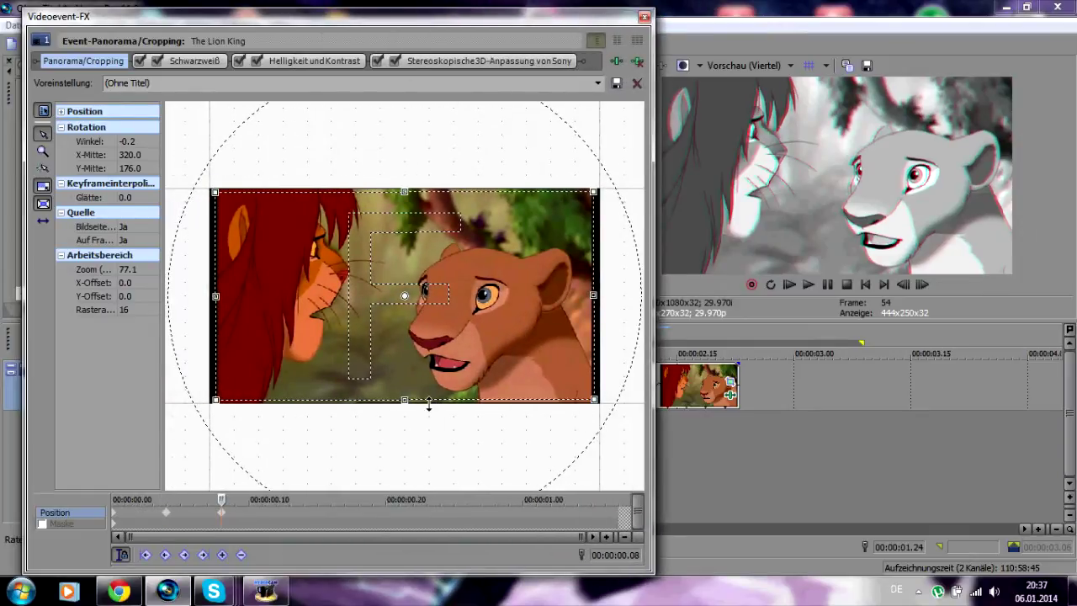
left_click(337, 86)
scroll(337, 86, "down", 5)
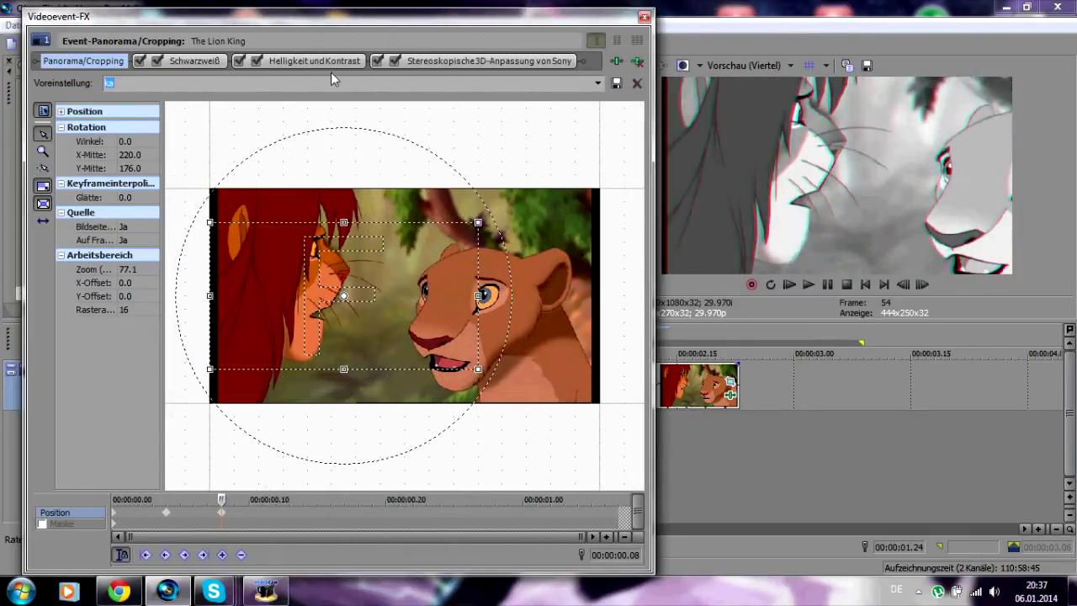
scroll(333, 80, "down", 1)
left_click_drag(401, 402, 404, 393)
left_click(247, 512)
left_click_drag(332, 393, 332, 390)
key("ctrl+z")
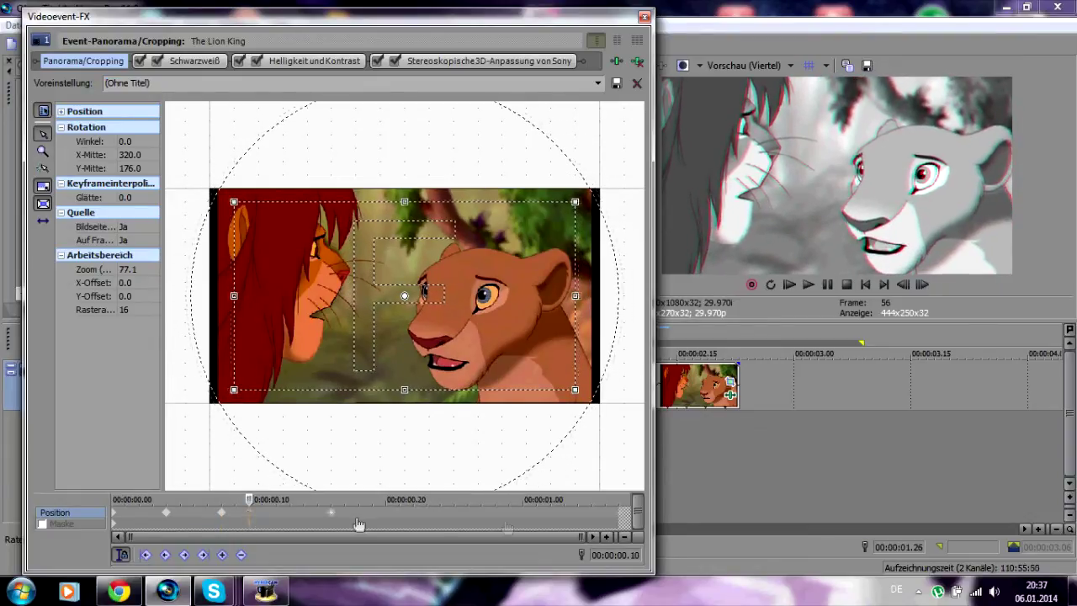
left_click(644, 17)
Play the second segment and step through its frames to review the flash, 3D effect and zoom
left_click(805, 285)
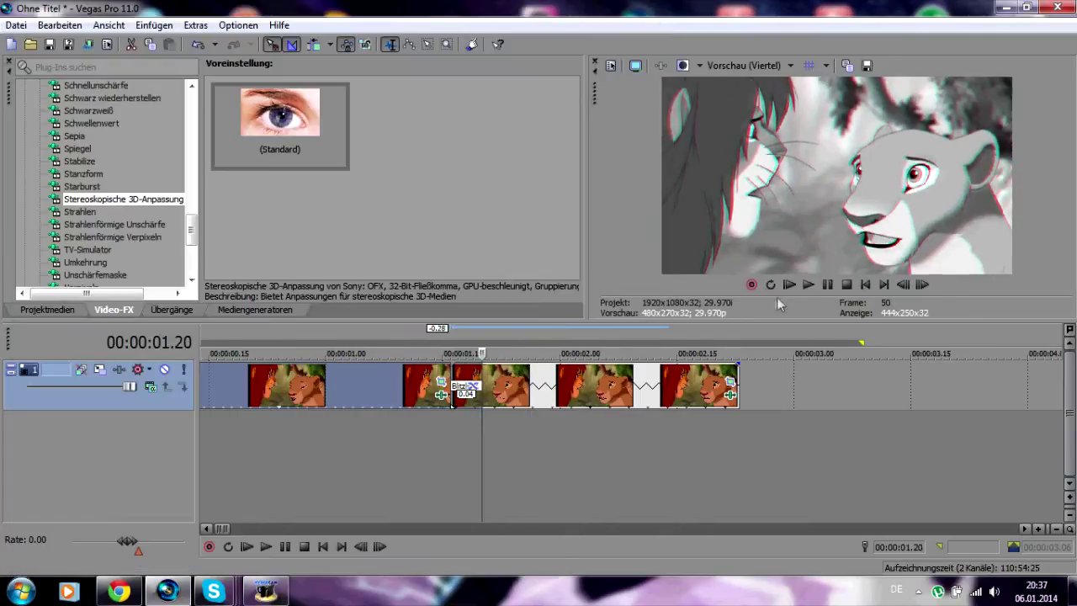
left_click(805, 285)
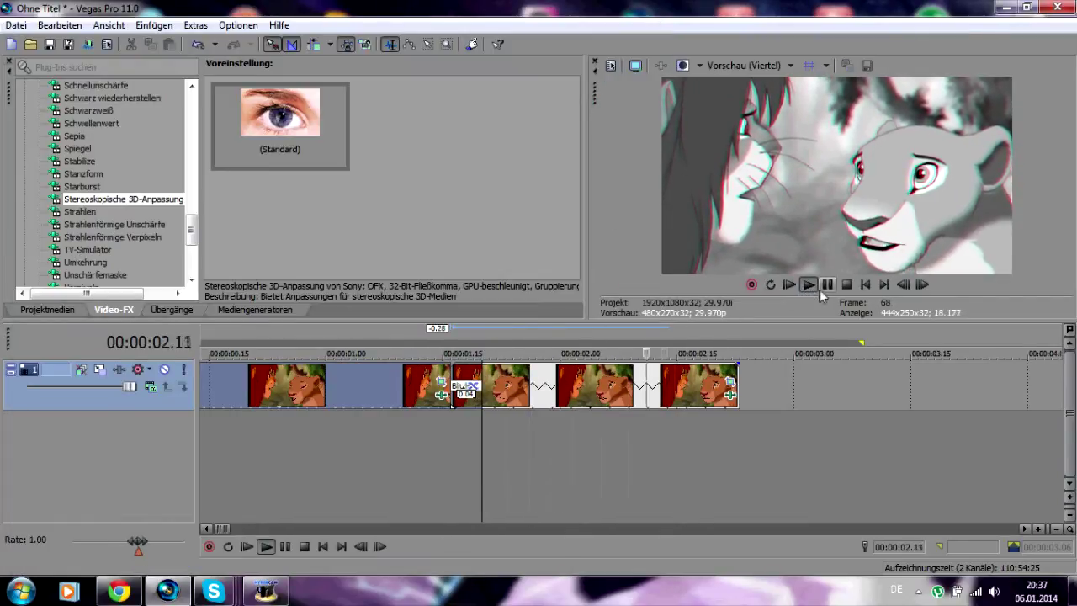
left_click(826, 286)
left_click(481, 368)
left_click(921, 286)
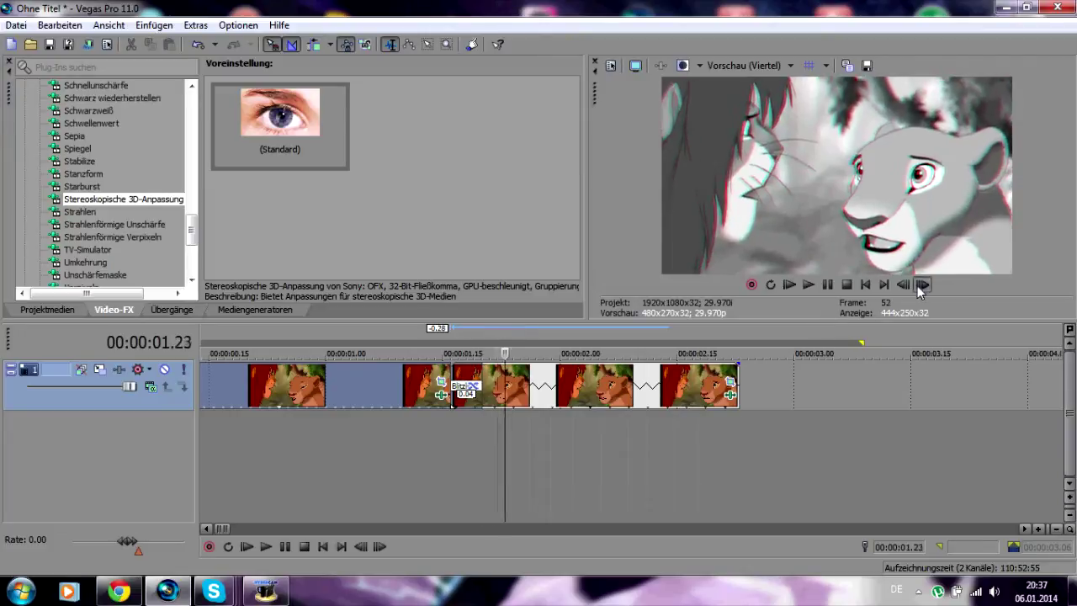
left_click(922, 284)
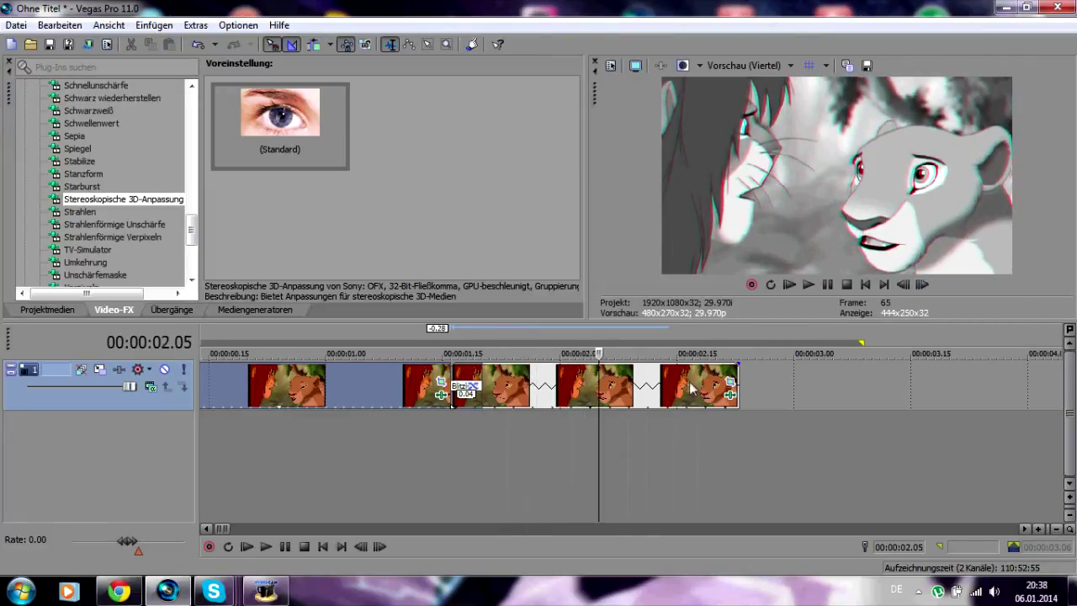
Play the edit from the beginning to review the flash, 3D effect and zoom
left_click(729, 383)
left_click(642, 17)
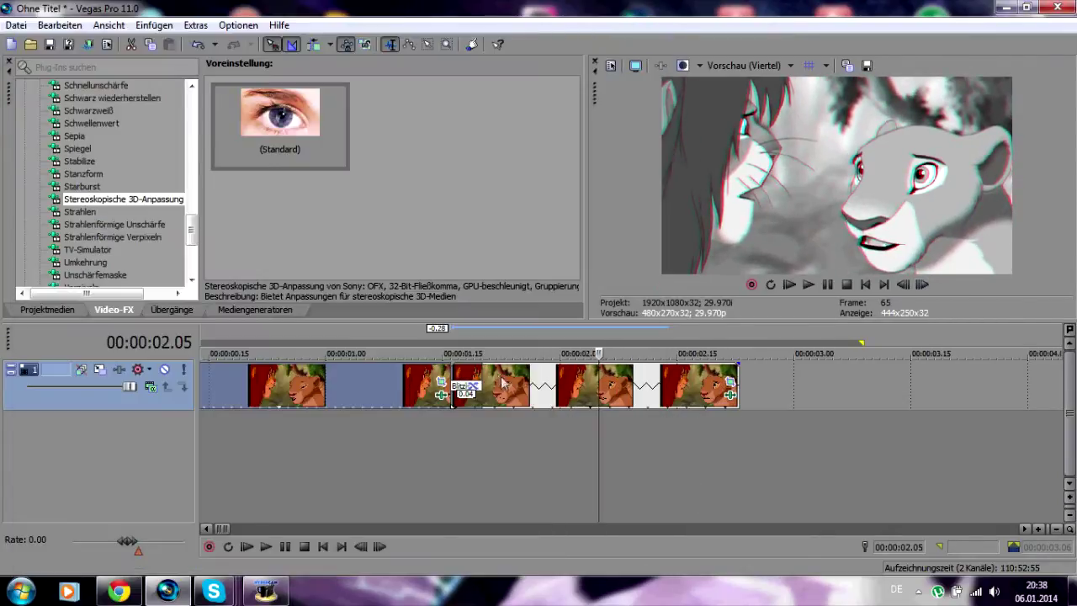
left_click(811, 285)
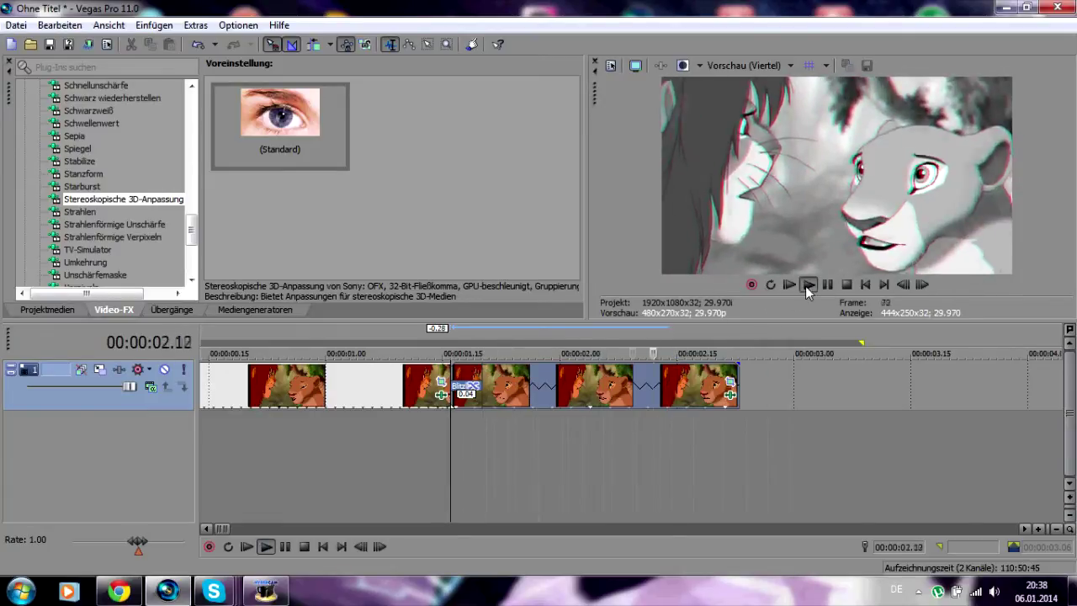
left_click(828, 286)
scroll(327, 412, "down", 3)
left_click(209, 389)
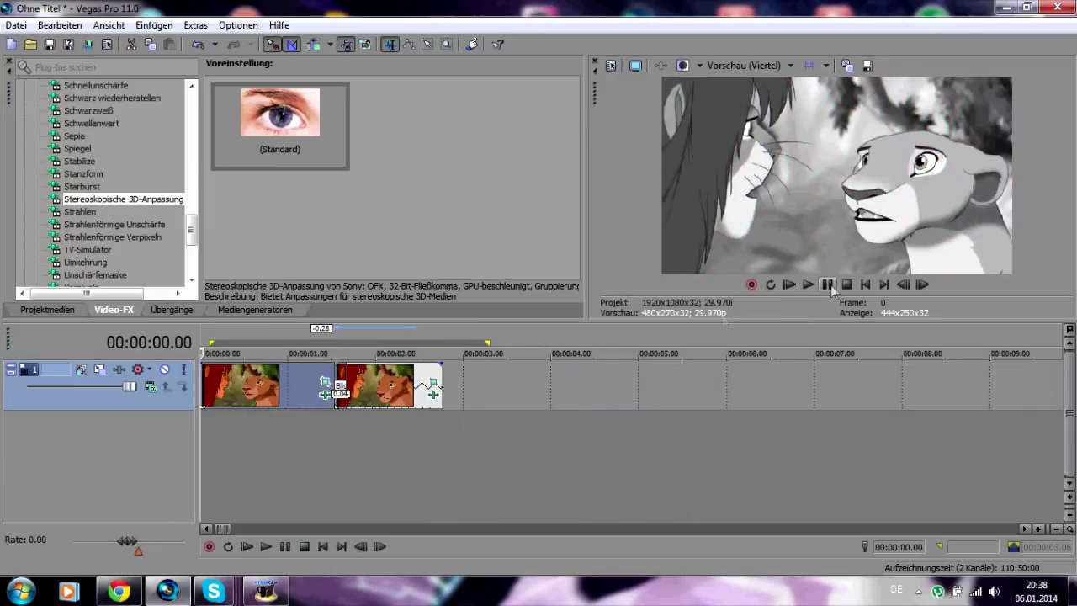
left_click(808, 286)
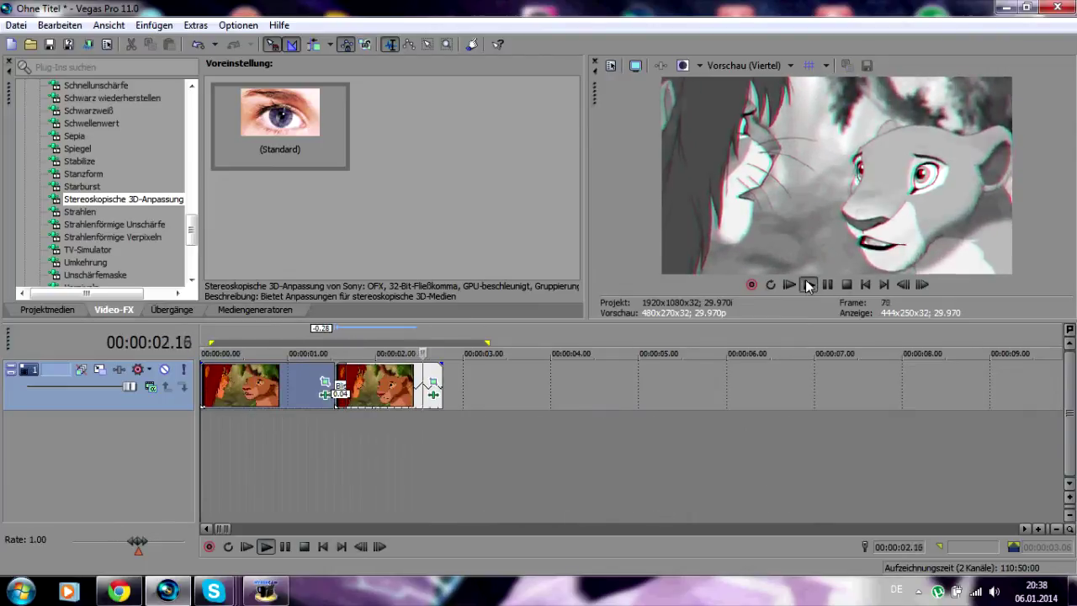
left_click(827, 285)
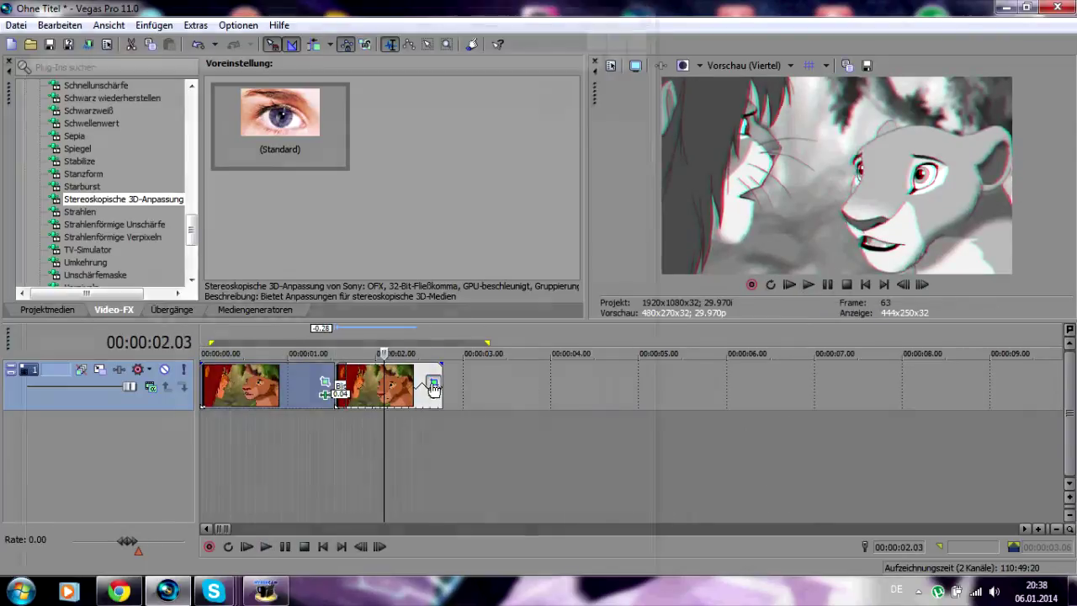
Move the second segment's two early Panorama/Cropping keyframes to its start and 00:00:00.04, and replay the transition
left_click(434, 386)
right_click(114, 513)
left_click(151, 393)
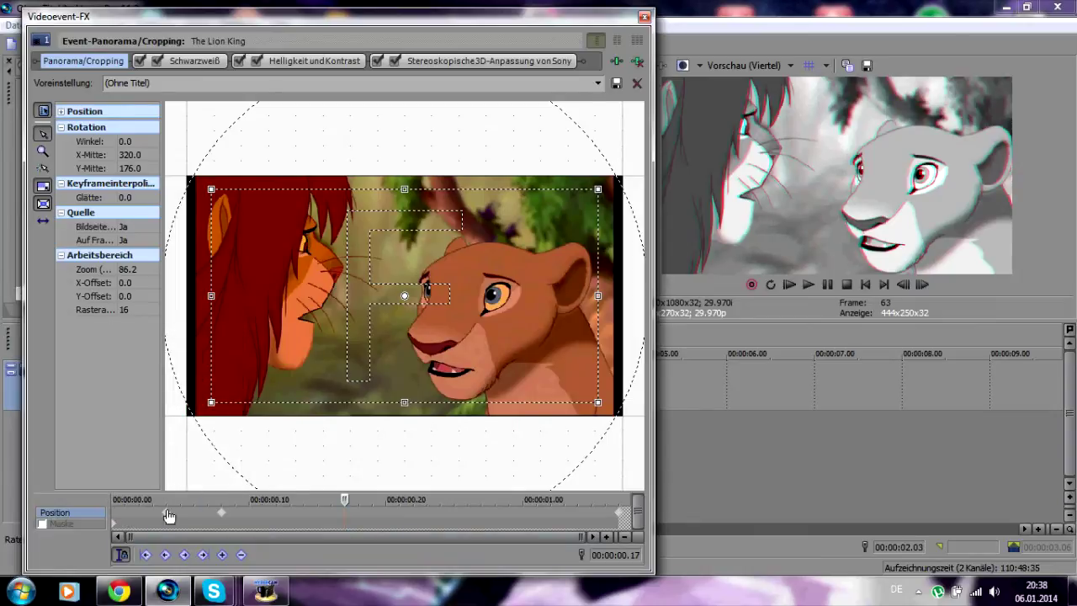
left_click(167, 513)
left_click_drag(156, 517, 102, 516)
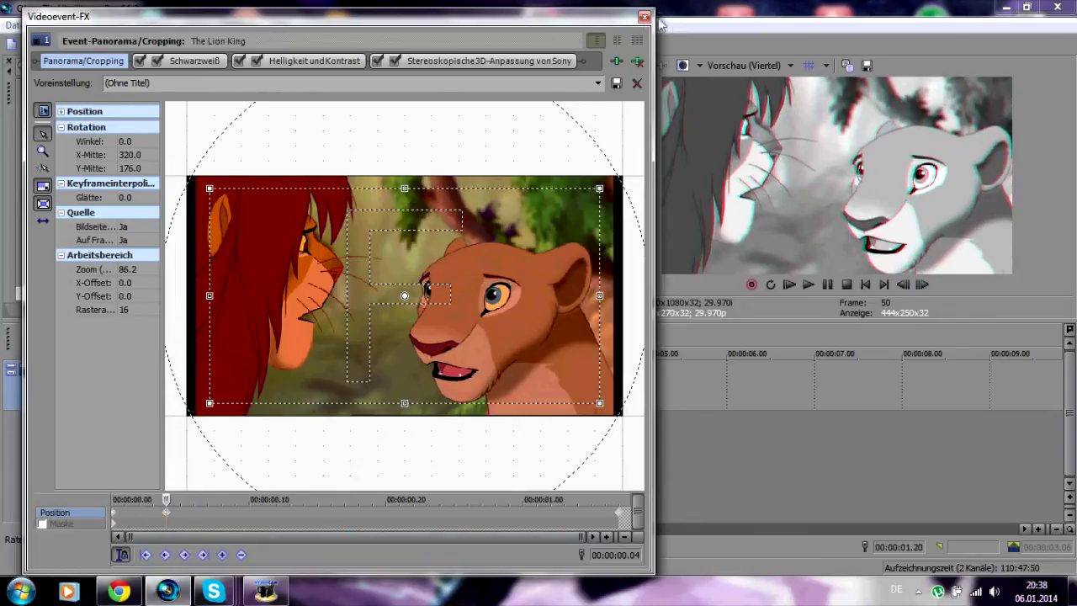
left_click(643, 17)
left_click(810, 284)
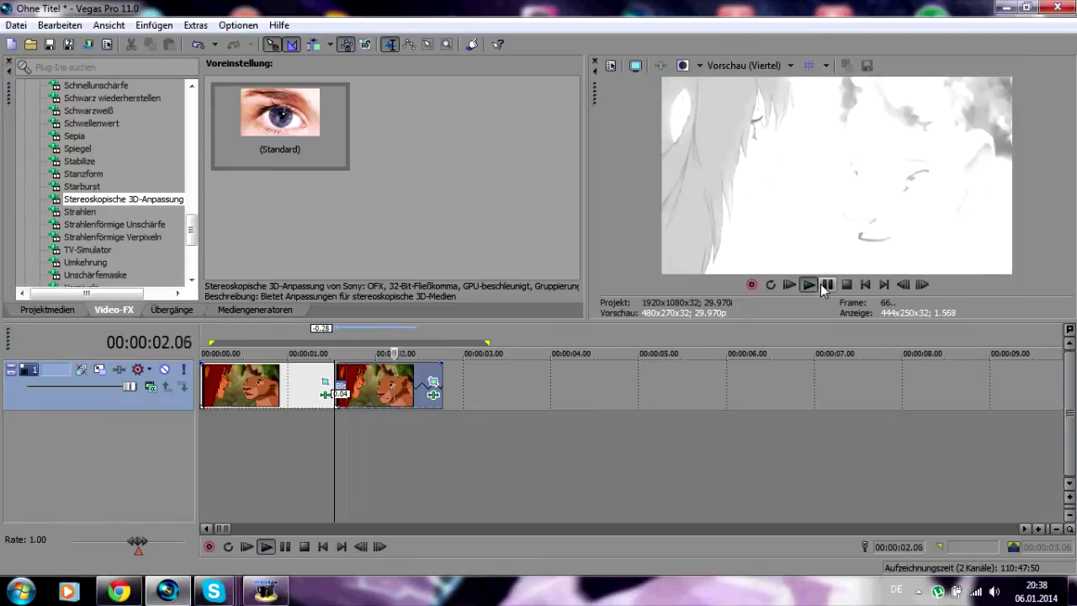
key("space")
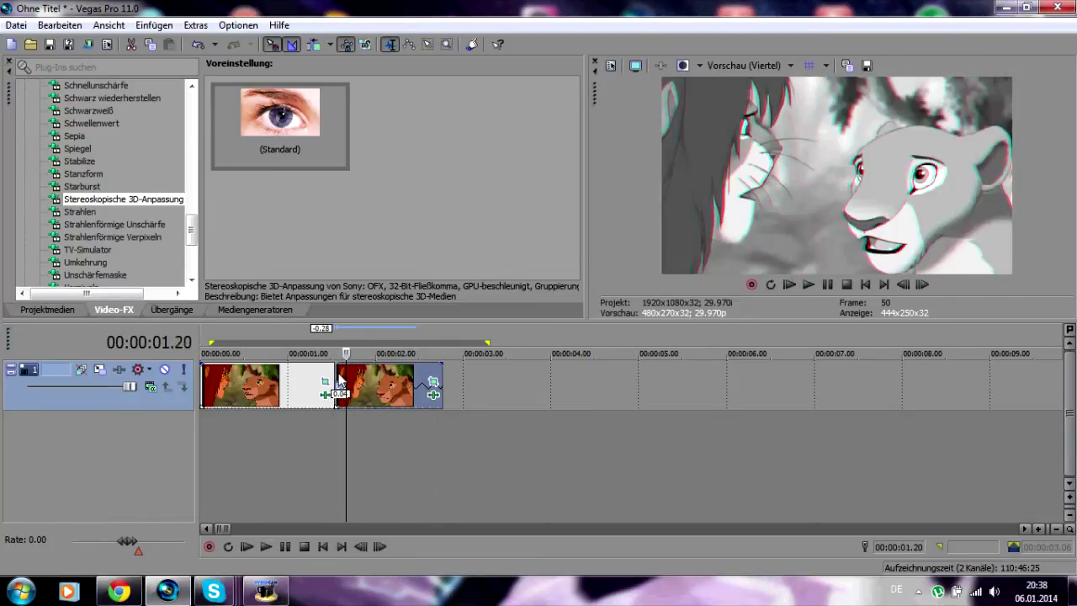
Shift the second segment's two early Panorama/Cropping position keyframes to 00:00:00.03 and 00:00:00.07
left_click(433, 382)
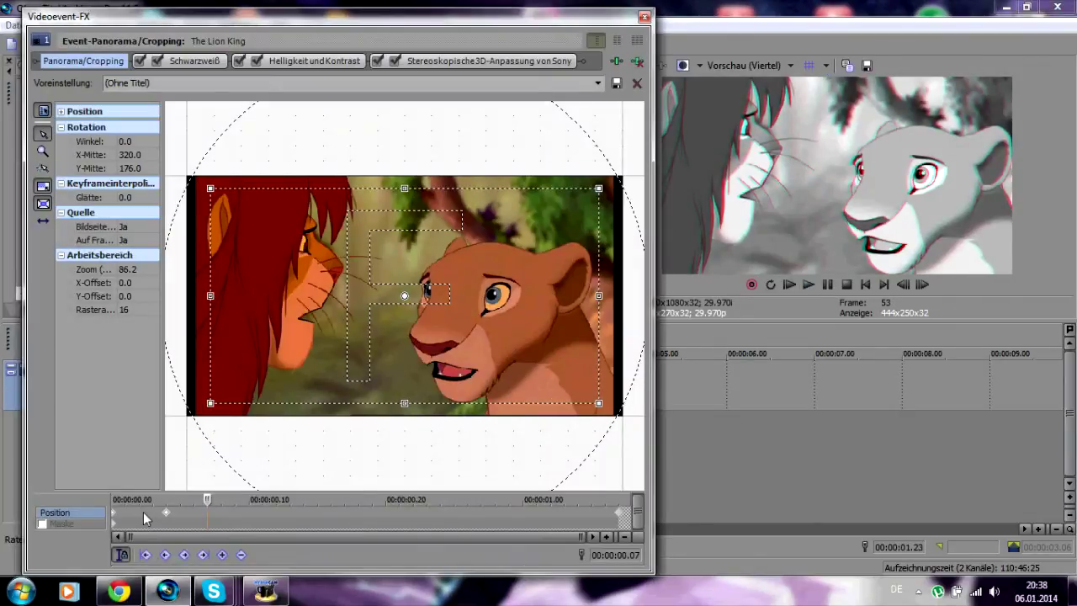
left_click_drag(180, 519, 203, 519)
left_click(126, 519)
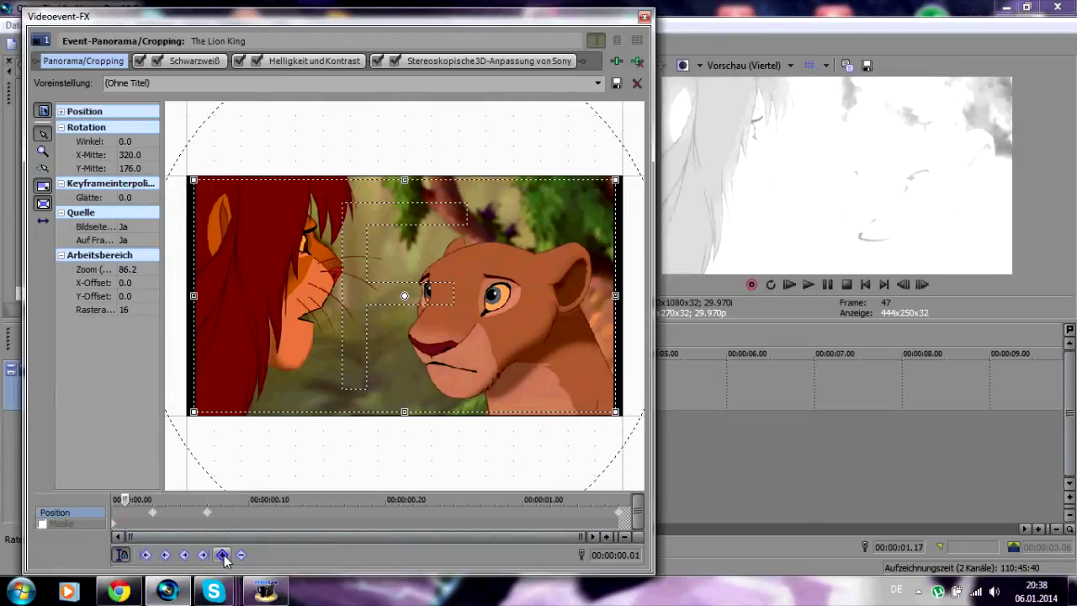
right_click(125, 514)
left_click(165, 392)
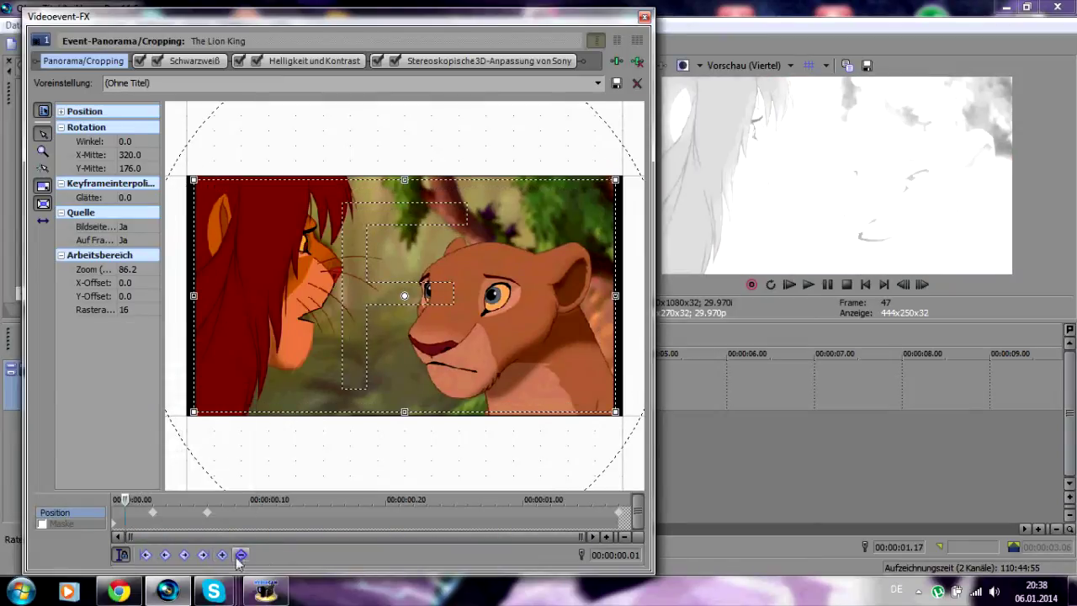
left_click(643, 16)
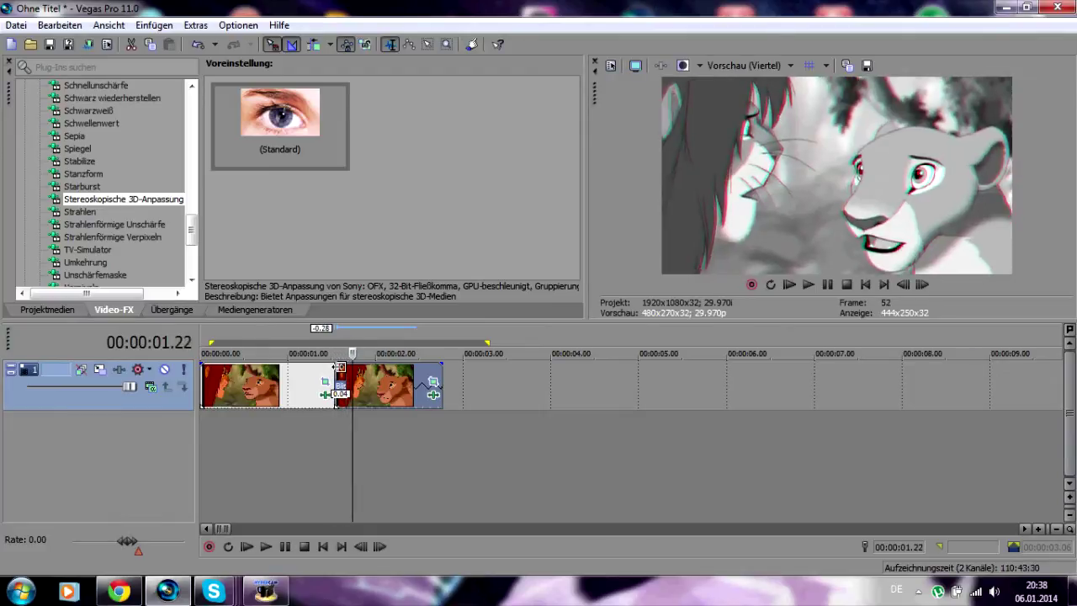
Play the second segment from its start to check the zoom timing after the flash
key("space")
left_click(813, 287)
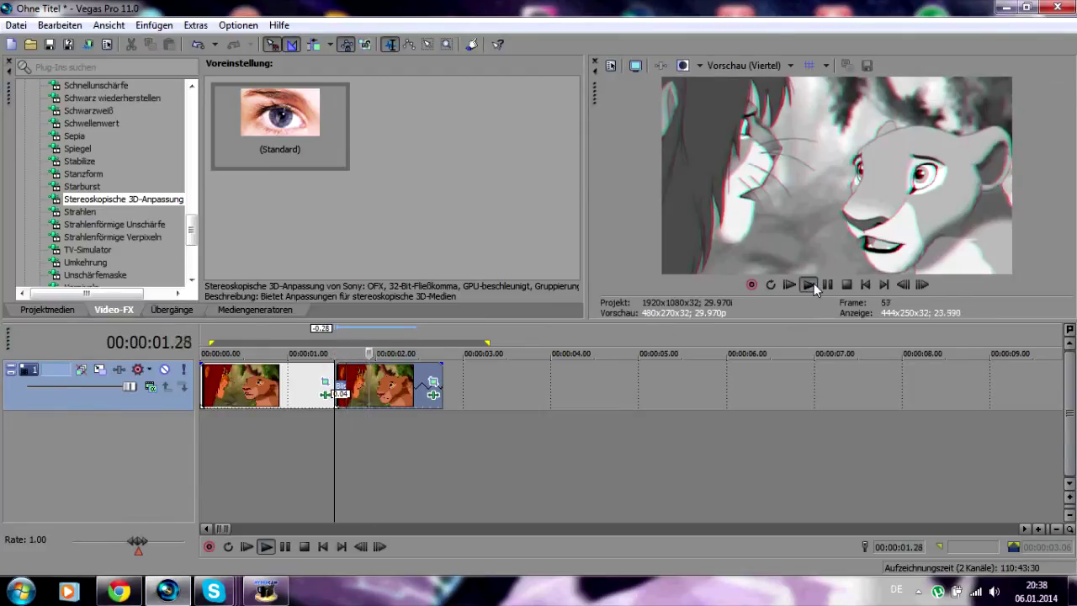
left_click(814, 289)
left_click(813, 289)
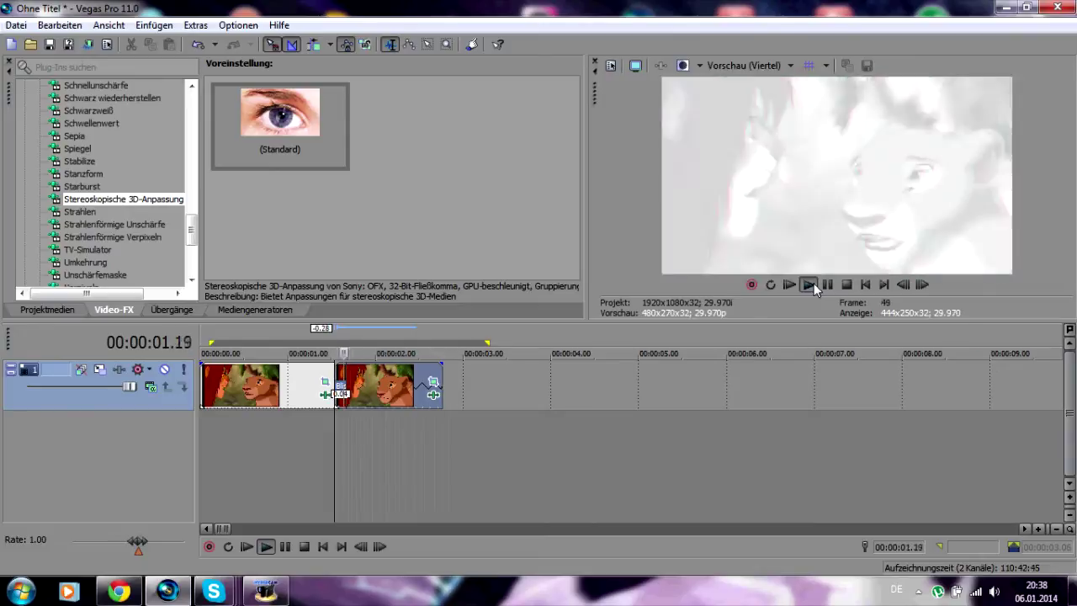
left_click(825, 287)
Move the second segment's final Panorama/Cropping keyframe to 00:00:01.01 and replay the segment
left_click(433, 381)
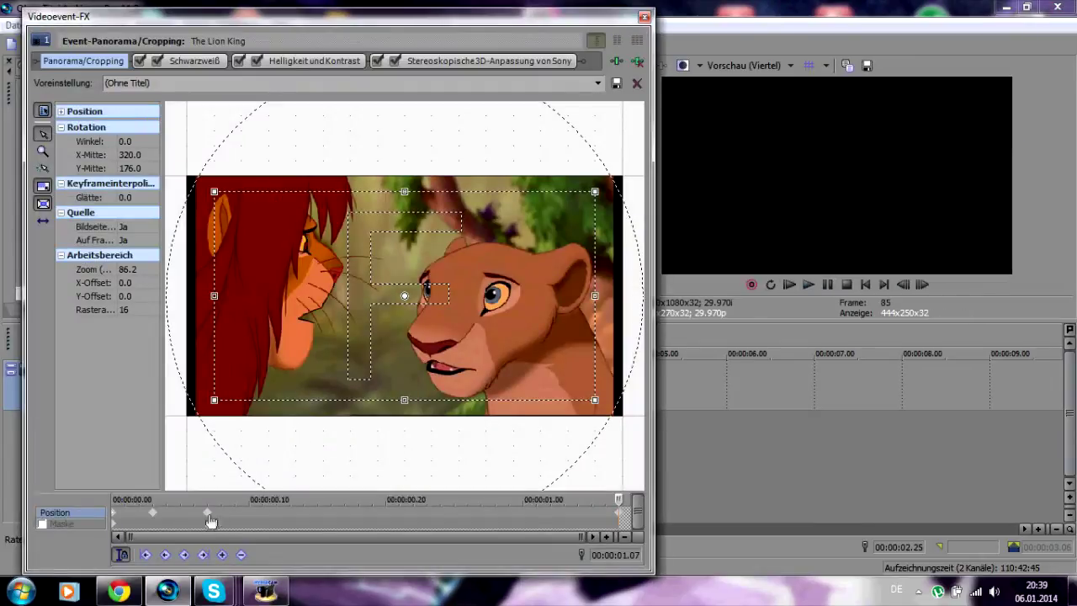
right_click(620, 513)
left_click(663, 396)
left_click_drag(396, 406, 399, 434)
left_click(542, 508)
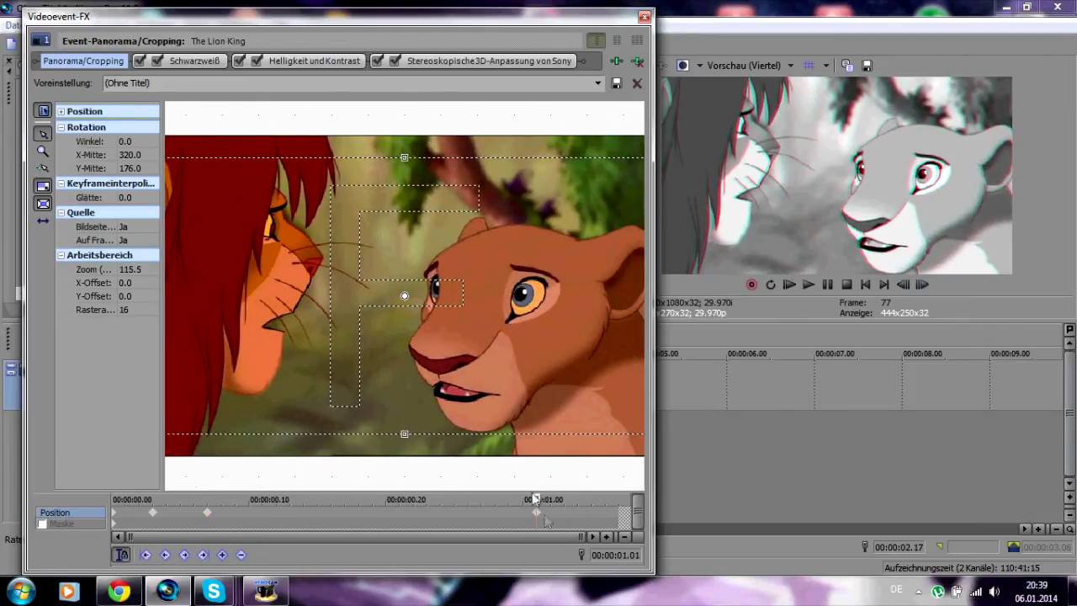
left_click(644, 16)
left_click(345, 368)
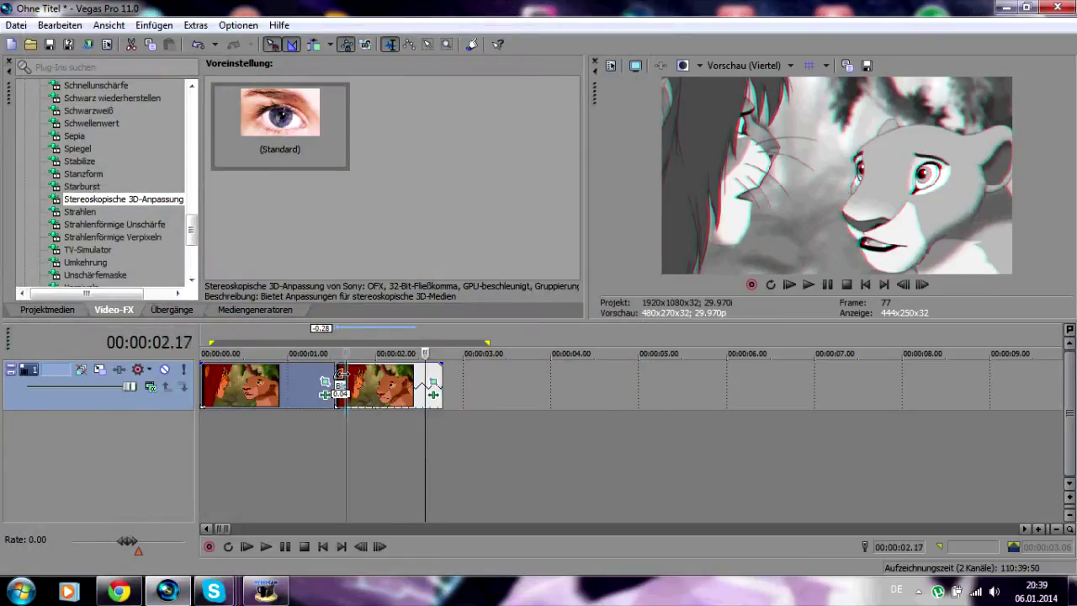
left_click(809, 285)
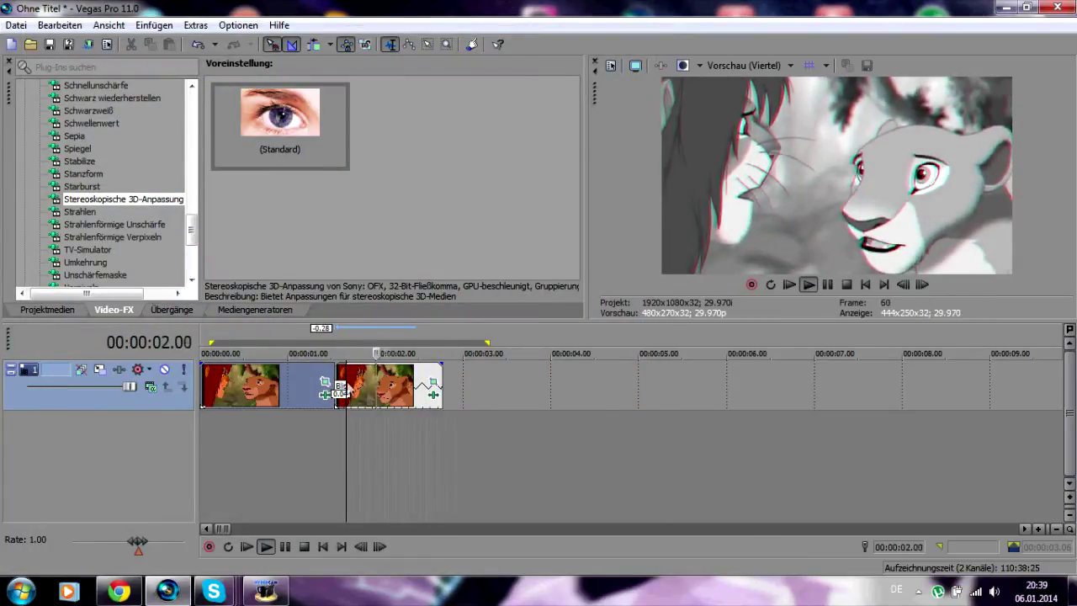
left_click(846, 286)
Insert an empty video track above the clip track, and play the sequence up to the second segment
right_click(528, 432)
left_click(597, 477)
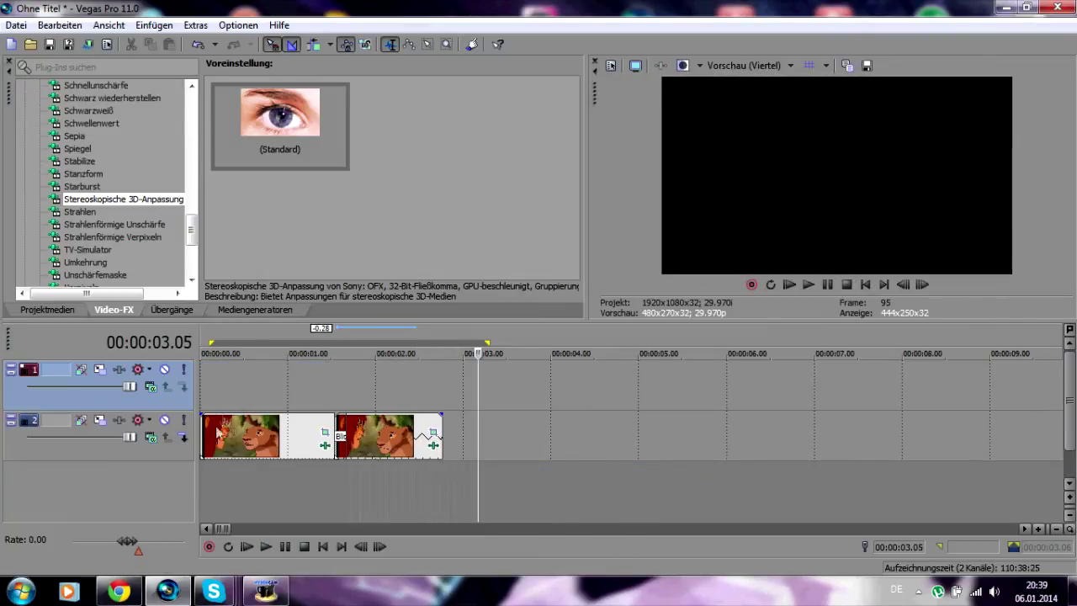
left_click(808, 286)
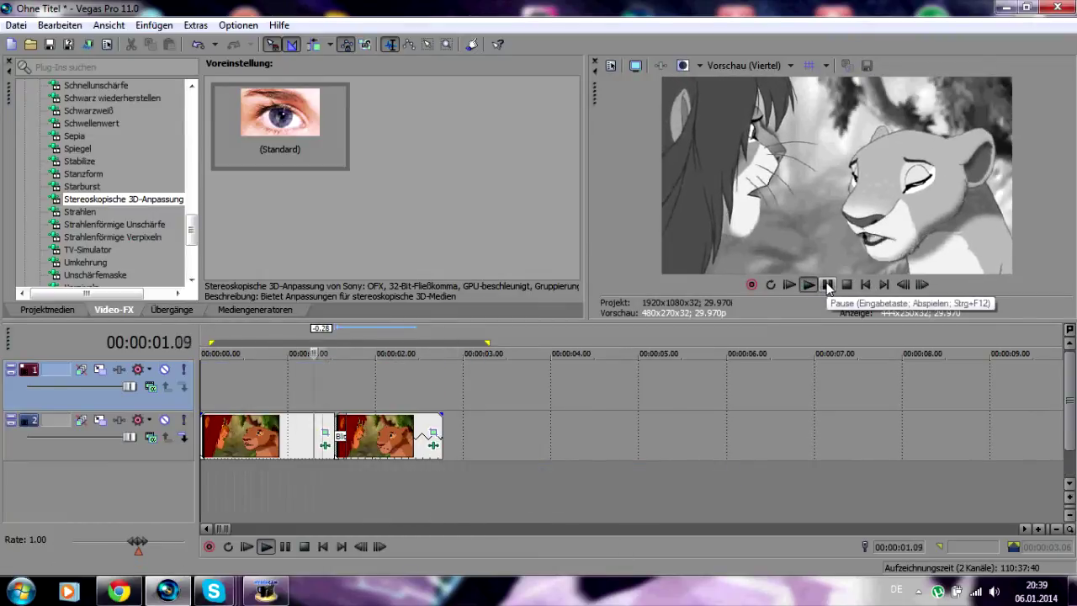
left_click(827, 285)
left_click(341, 433)
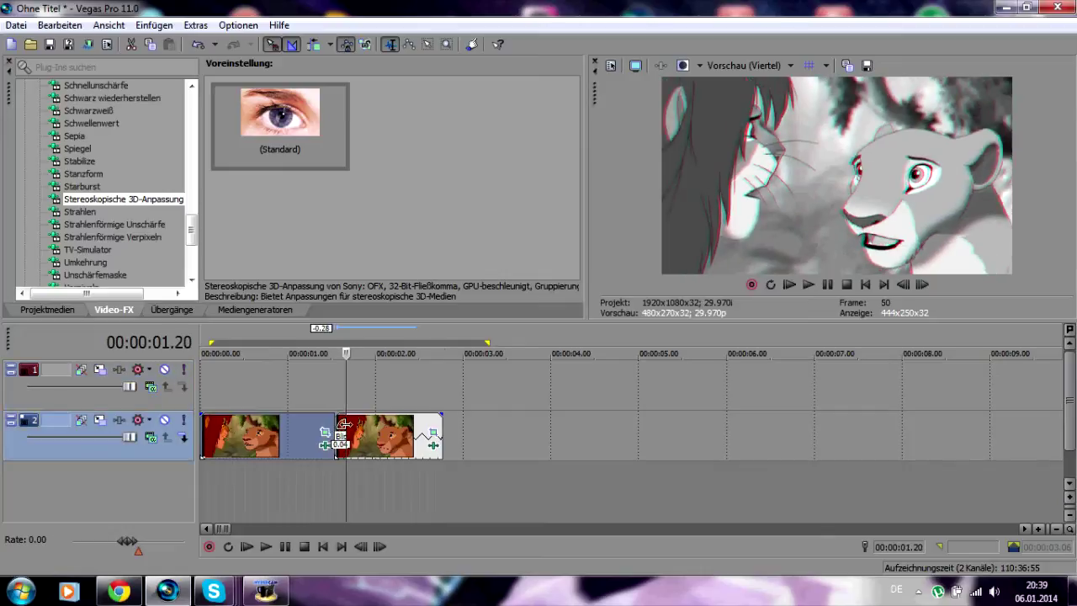
left_click(346, 424)
Apply the (Standard) preset of the Pegel video effect to the second segment
left_click(130, 246)
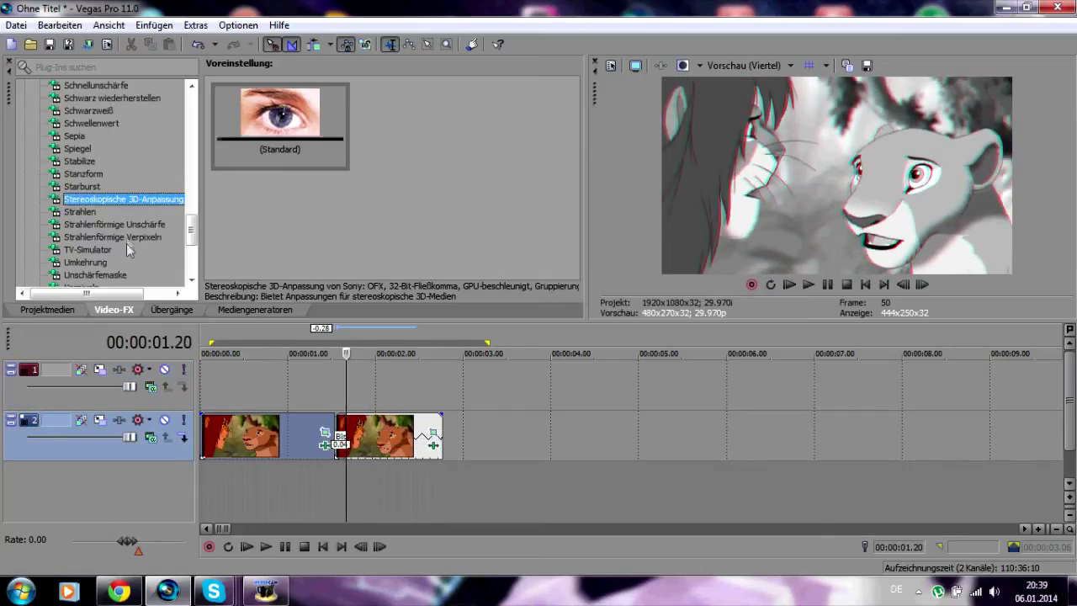
scroll(129, 244, "up", 2)
left_click(78, 212)
left_click(74, 97)
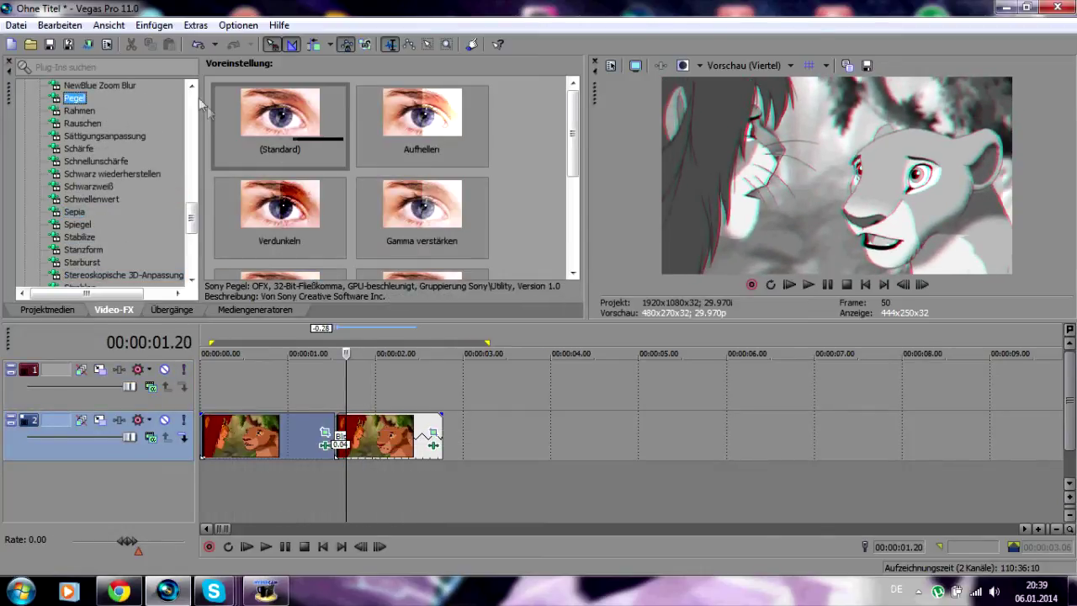
left_click_drag(279, 118, 371, 439)
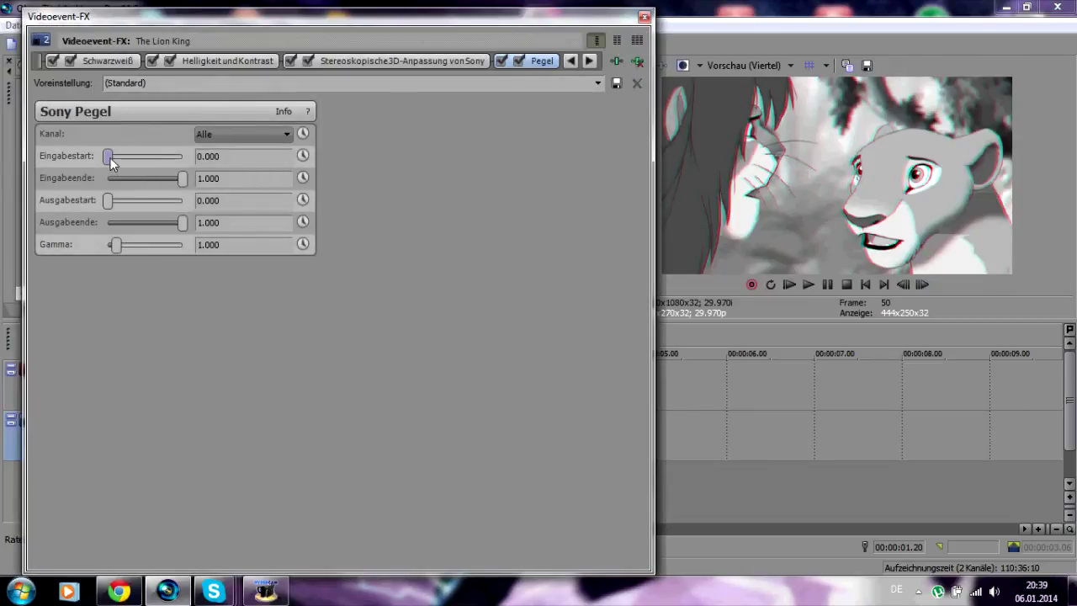
Set Pegel to Eingabestart 0.179, Eingabeende 0.874, Ausgabestart 0.084, Ausgabeende 0.916 and Gamma 0.929
left_click_drag(114, 163, 120, 165)
left_click_drag(178, 180, 123, 164)
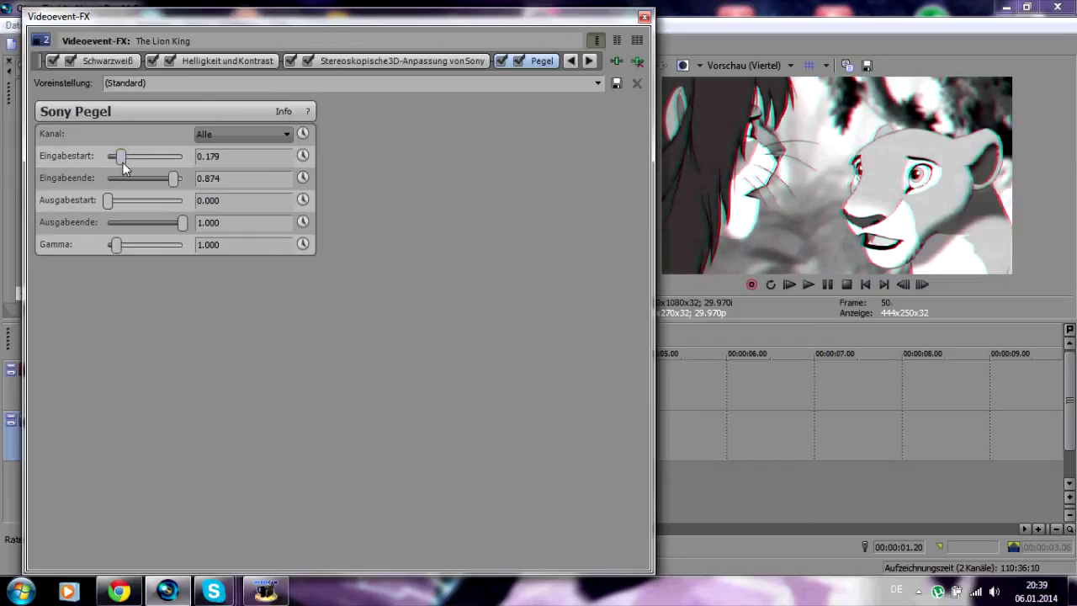
left_click_drag(115, 202, 115, 202)
left_click_drag(116, 245, 117, 252)
left_click_drag(183, 227, 177, 229)
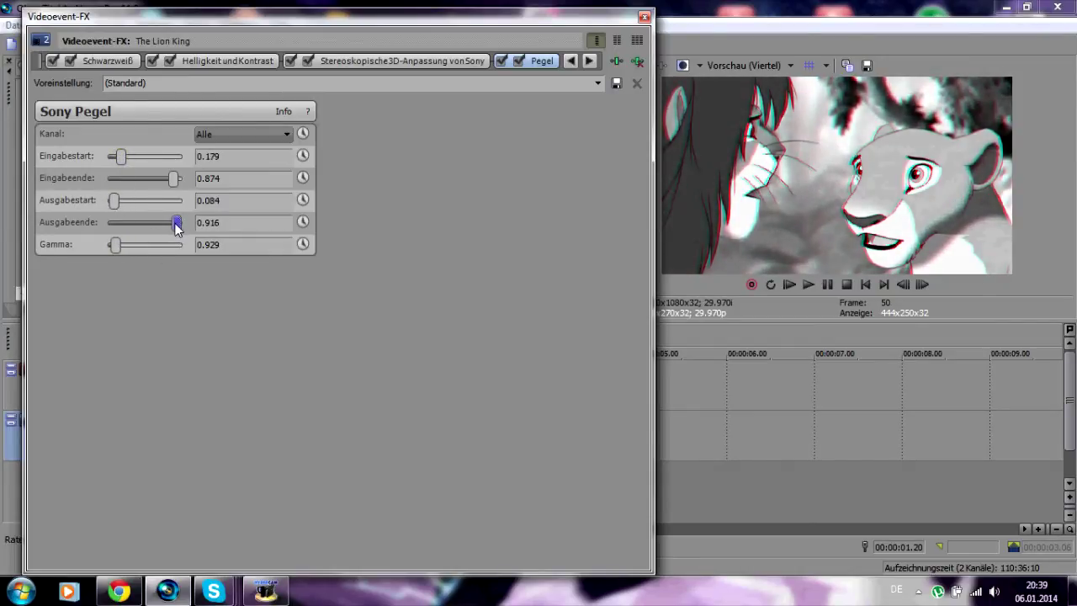
left_click(644, 16)
Increase the contrast in the second segment's Helligkeit und Kontrast effect
left_click(432, 434)
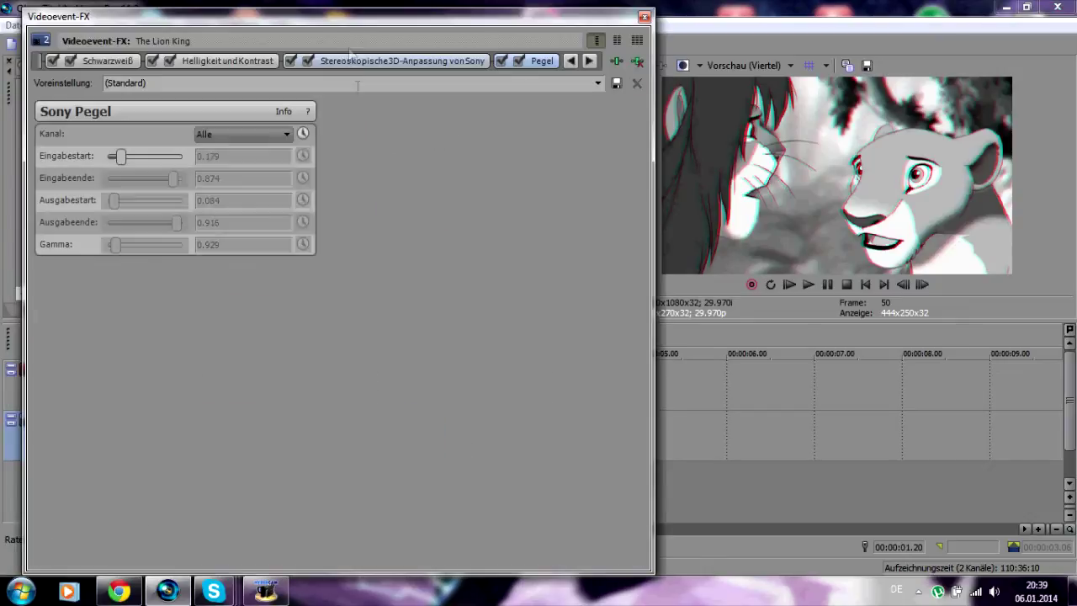
left_click(226, 62)
left_click_drag(162, 151, 169, 152)
left_click(644, 17)
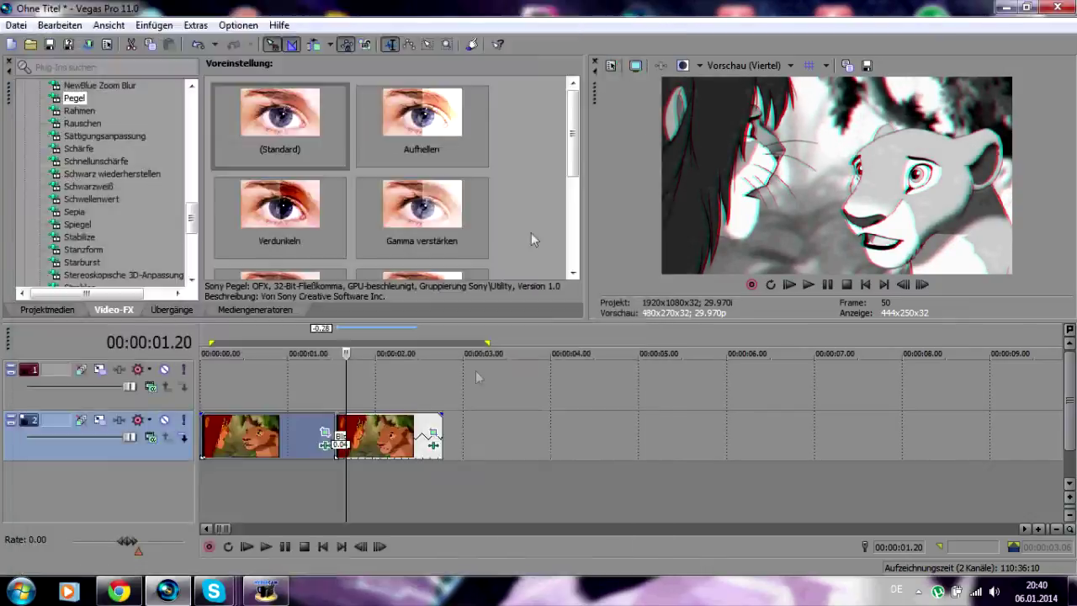
Play the finished edit from the start and step through frames of the second segment to review the look
left_click(210, 383)
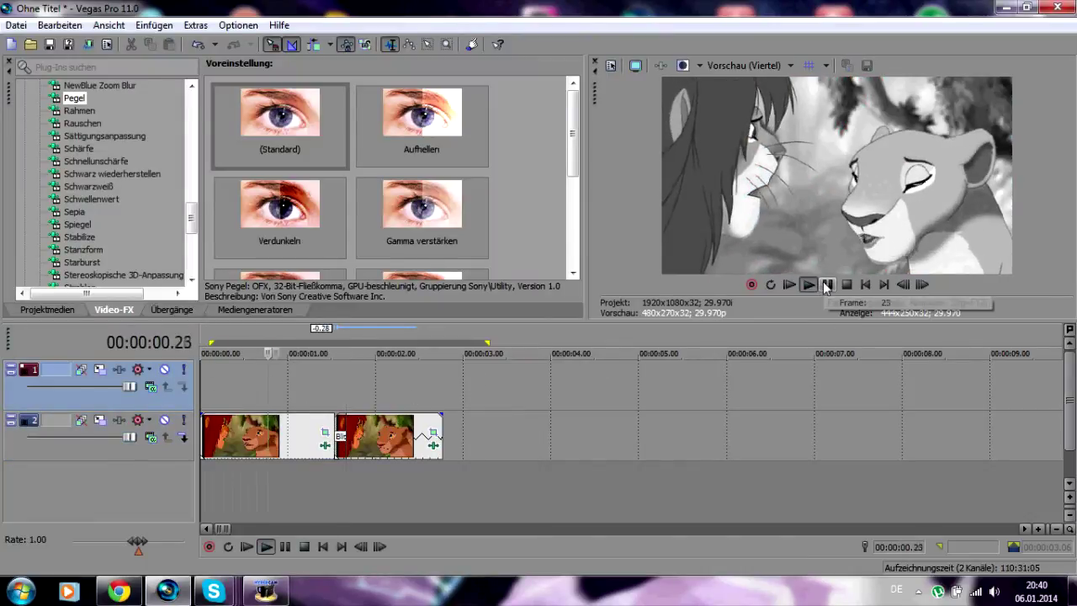
left_click(829, 286)
left_click(318, 441)
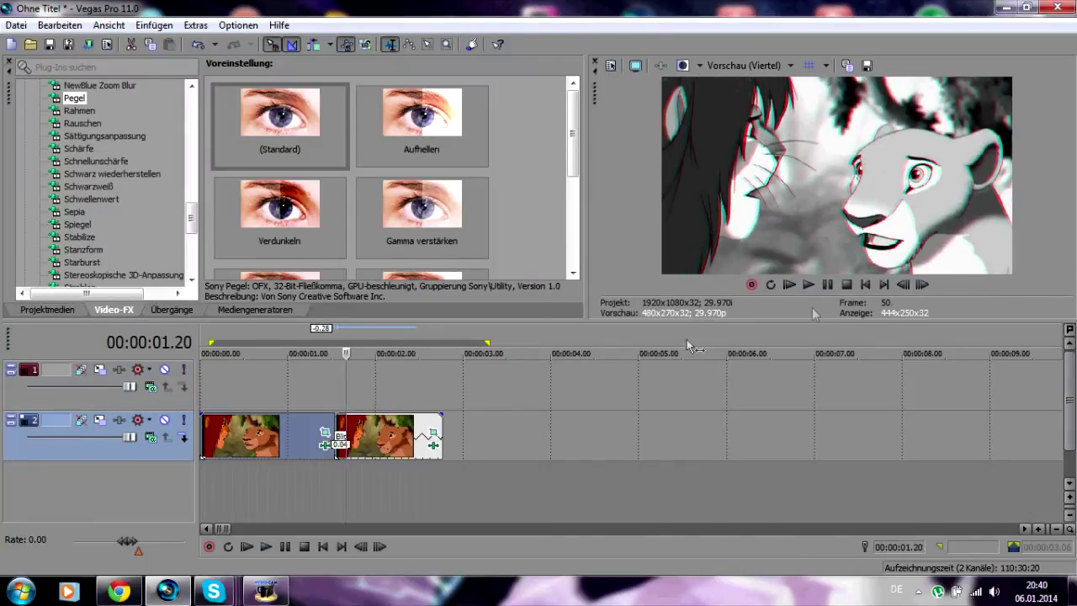
left_click(825, 285)
left_click(828, 285)
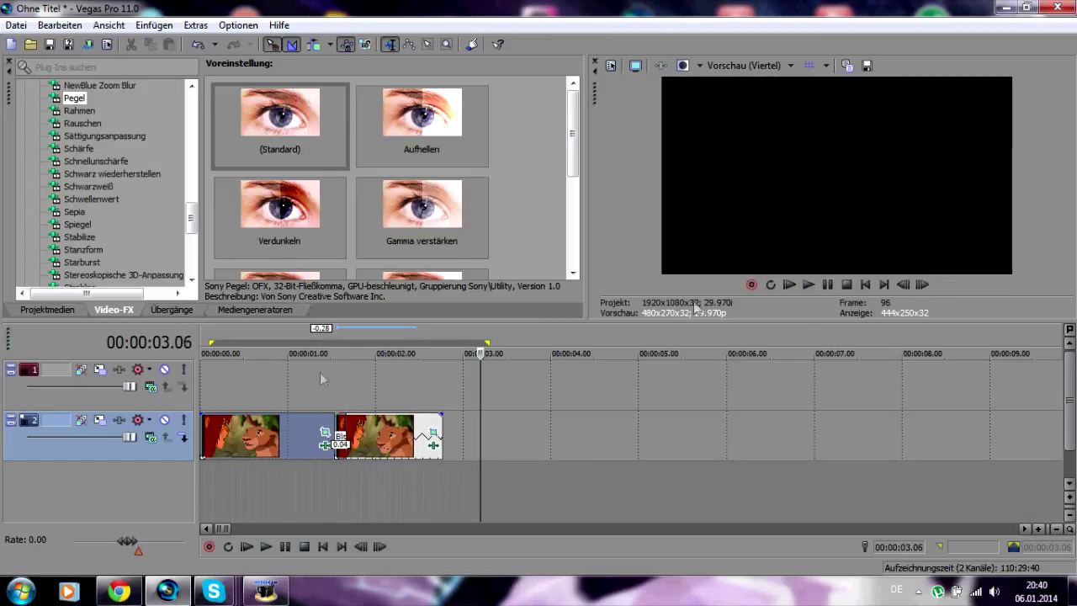
left_click(808, 285)
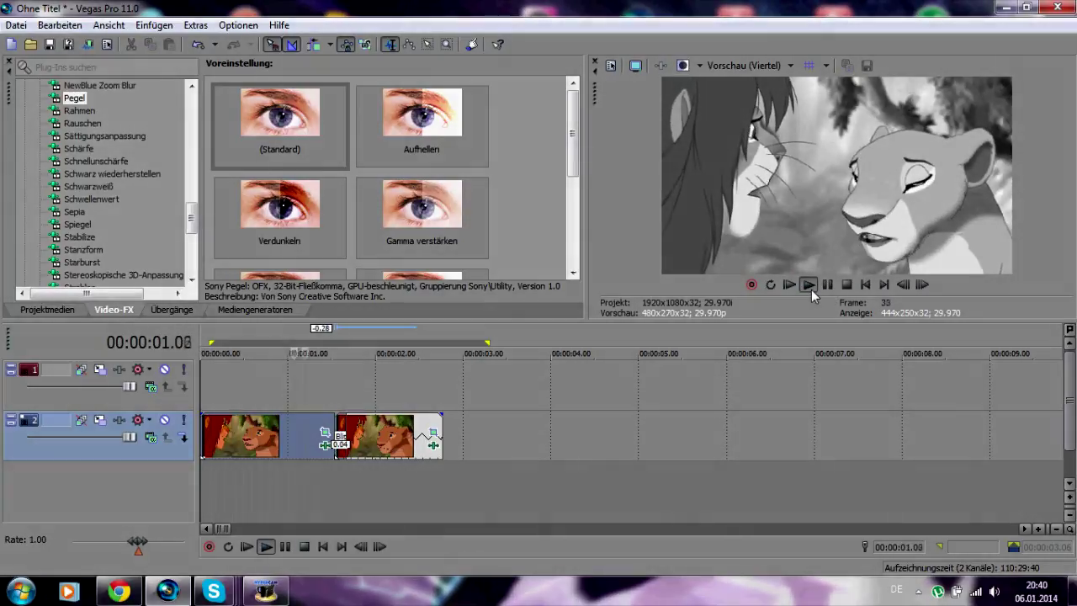
left_click(827, 287)
left_click(346, 421)
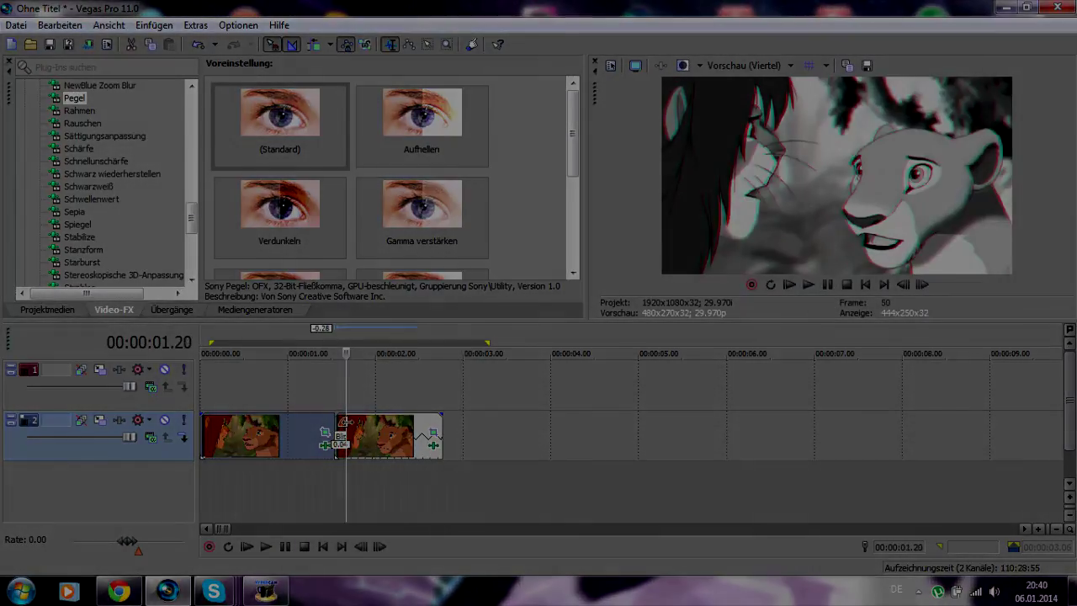
key("Right")
key("Right")
key("Right")
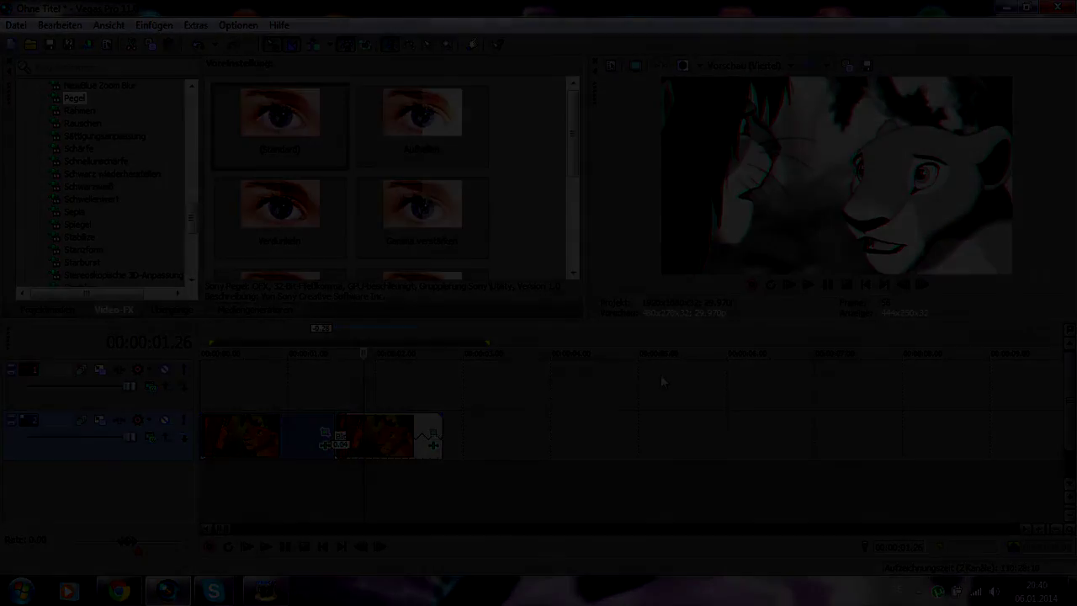